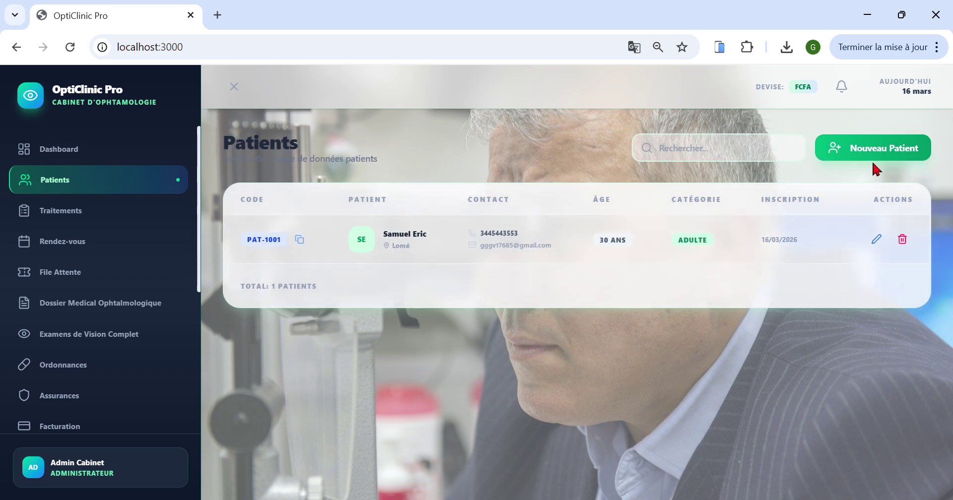
# Step: Open patient PAT-1001's record for editing, review the identity, age and medical notes fields, and close it without changes
pyautogui.click(877, 241)
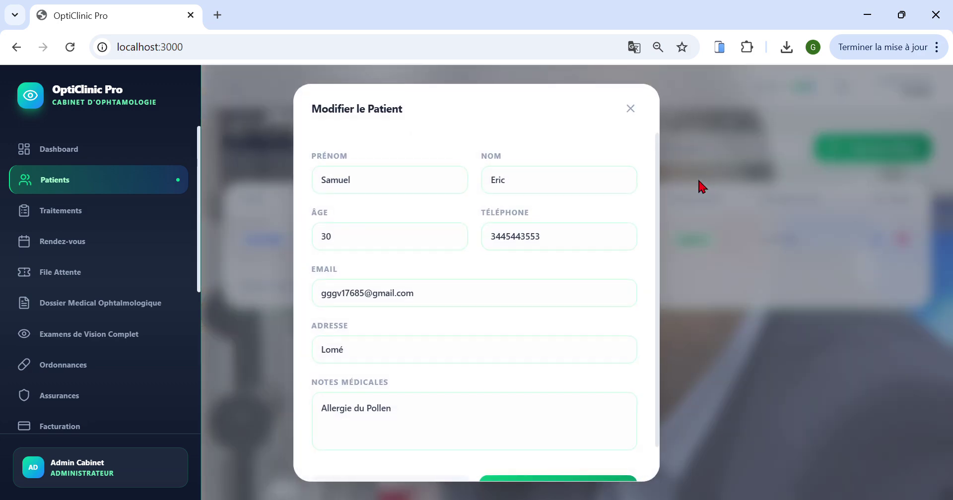
pyautogui.moveTo(378, 184); pyautogui.dragTo(297, 188)
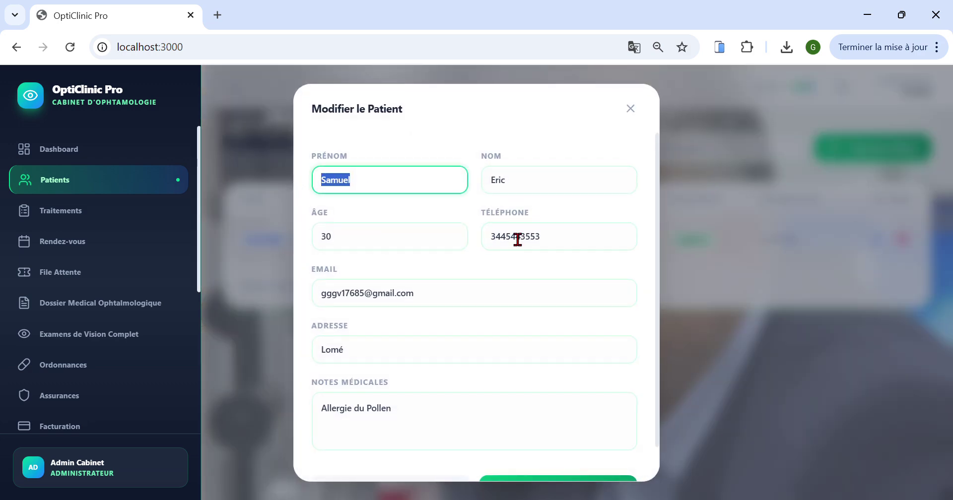
pyautogui.scroll(-2, 559, 226)
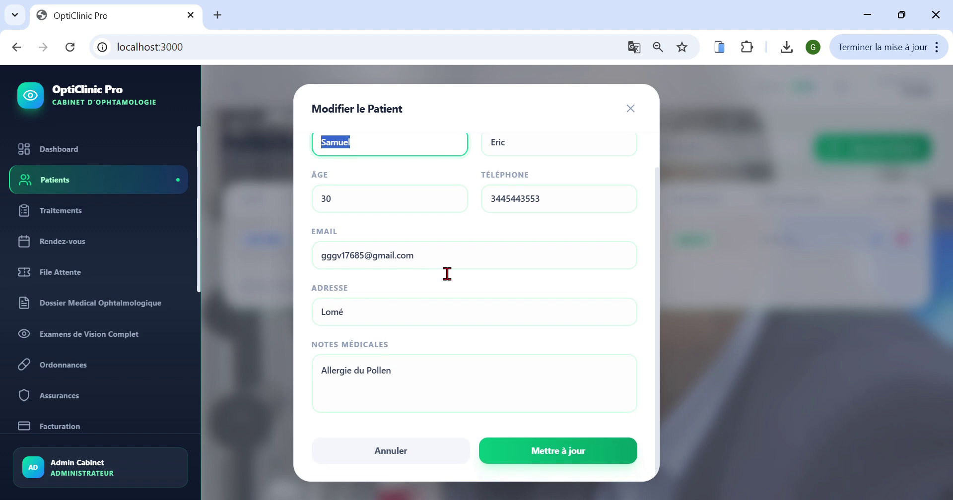
pyautogui.click(412, 383)
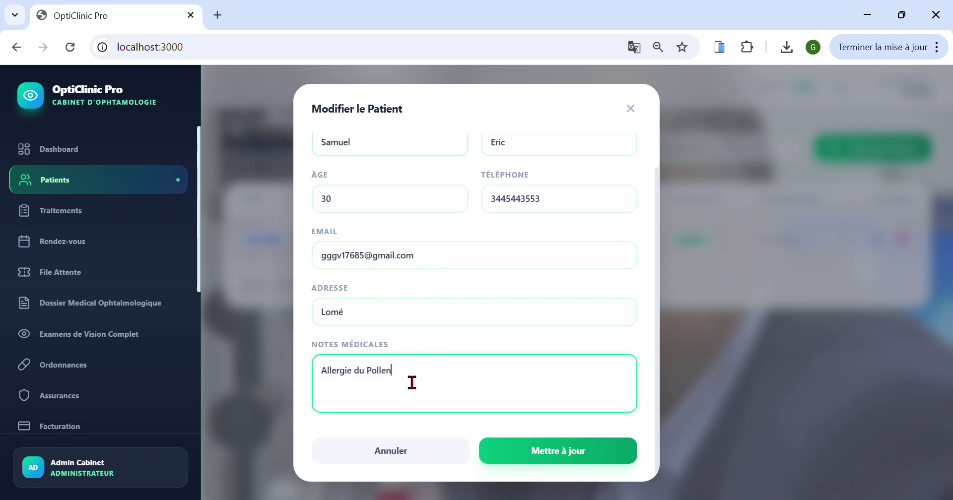
pyautogui.moveTo(391, 345); pyautogui.dragTo(296, 352)
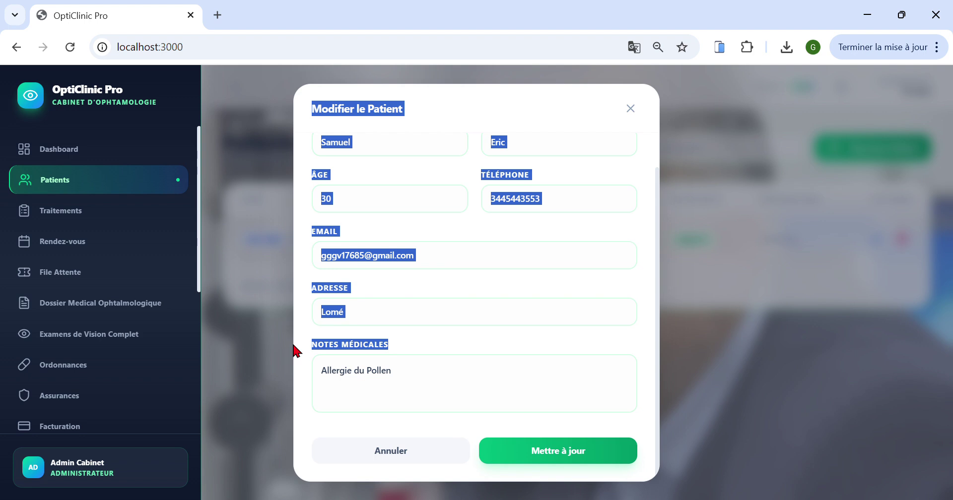
pyautogui.click(519, 352)
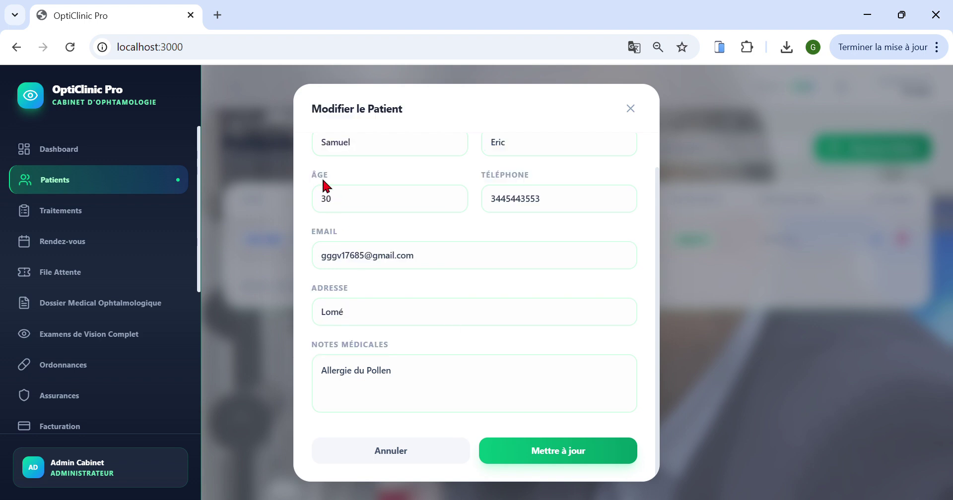
pyautogui.moveTo(340, 213); pyautogui.dragTo(304, 209)
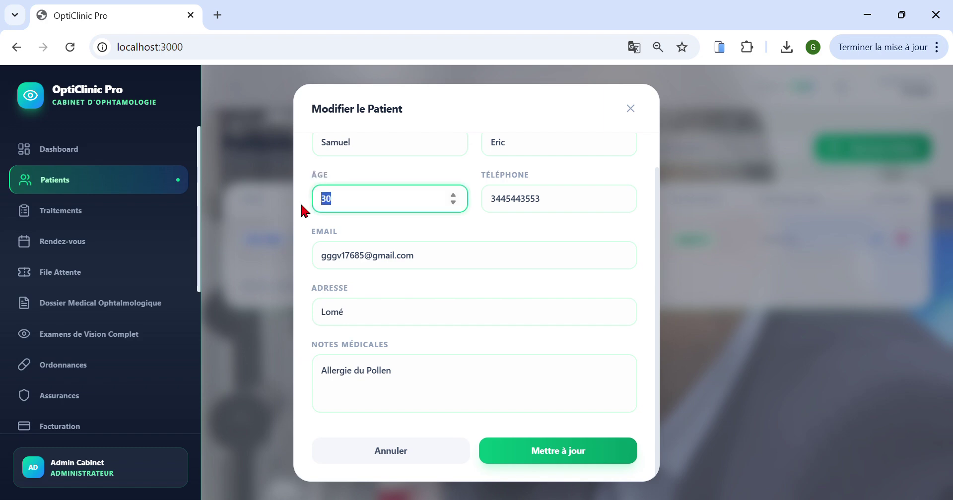
pyautogui.click(631, 108)
pyautogui.doubleClick(702, 246)
pyautogui.click(705, 254)
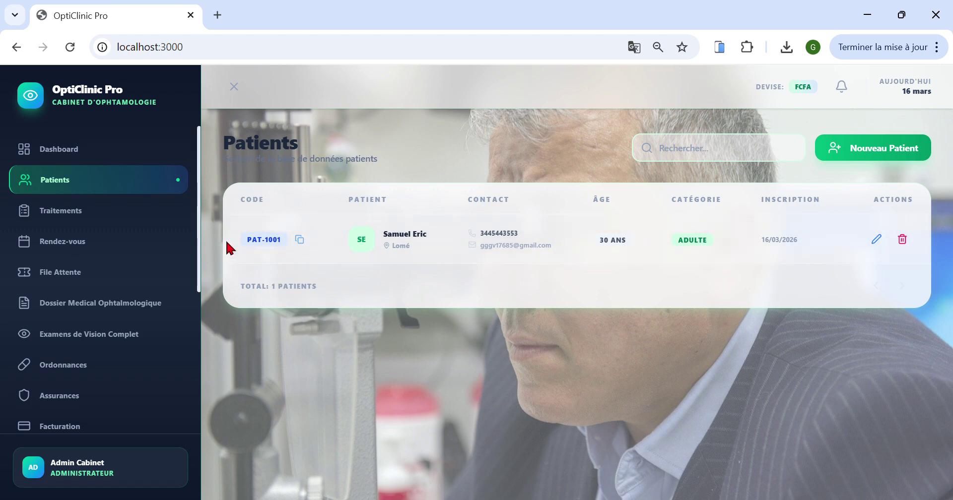
# Step: Show the treatments list and inspect the blank new-treatment form, closing it without saving
pyautogui.click(135, 213)
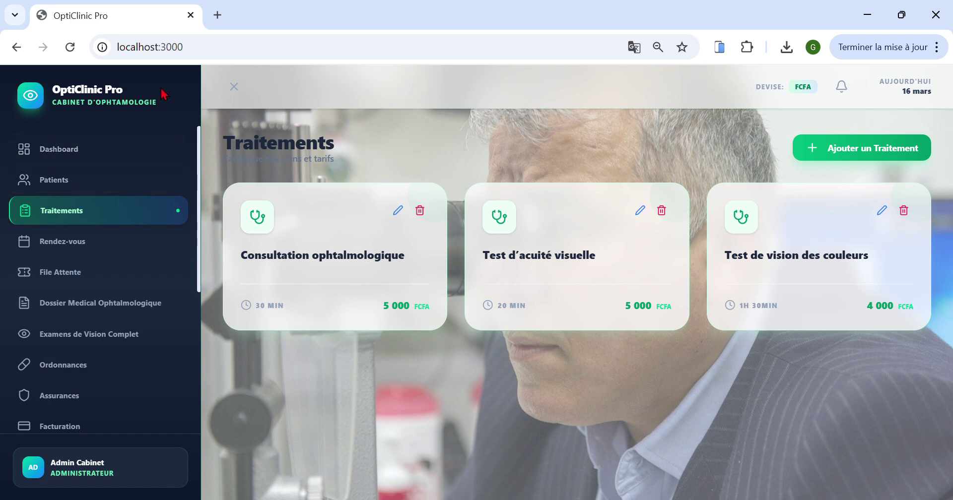
pyautogui.scroll(-5, 160, 213)
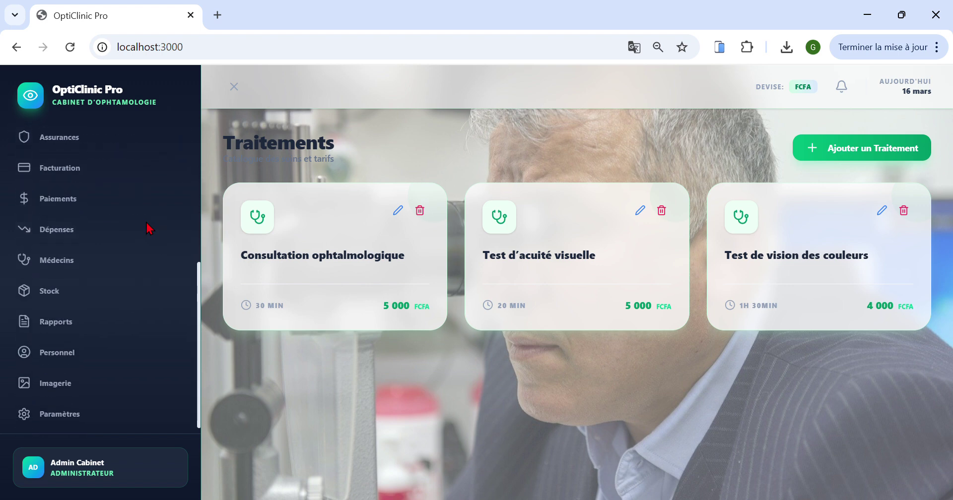
pyautogui.scroll(5, 150, 229)
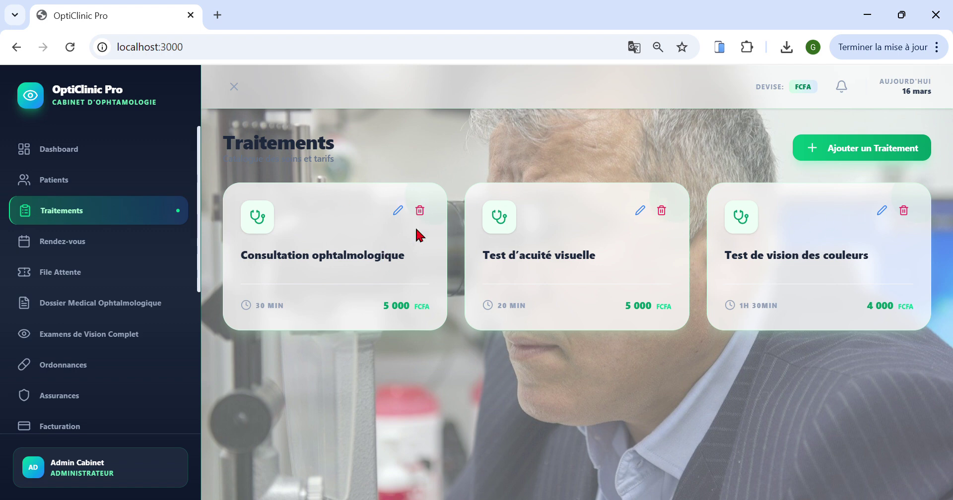
pyautogui.click(844, 157)
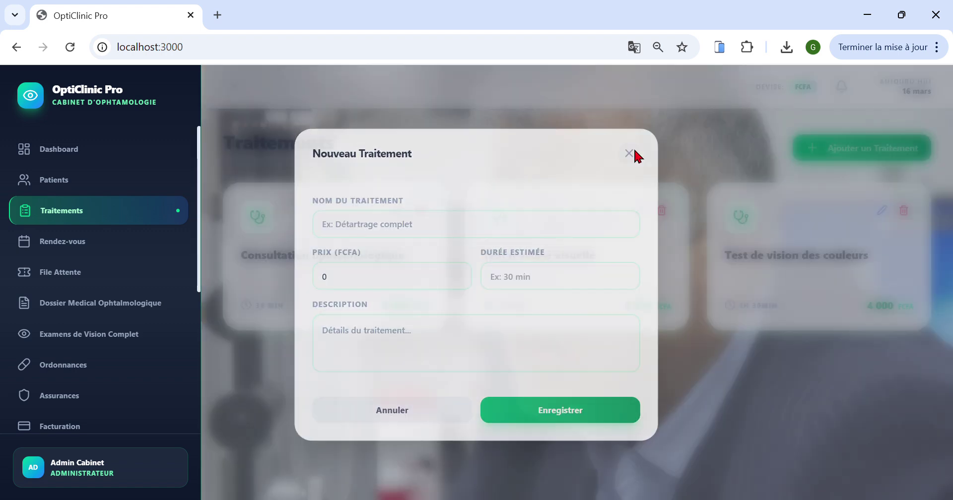
pyautogui.click(629, 154)
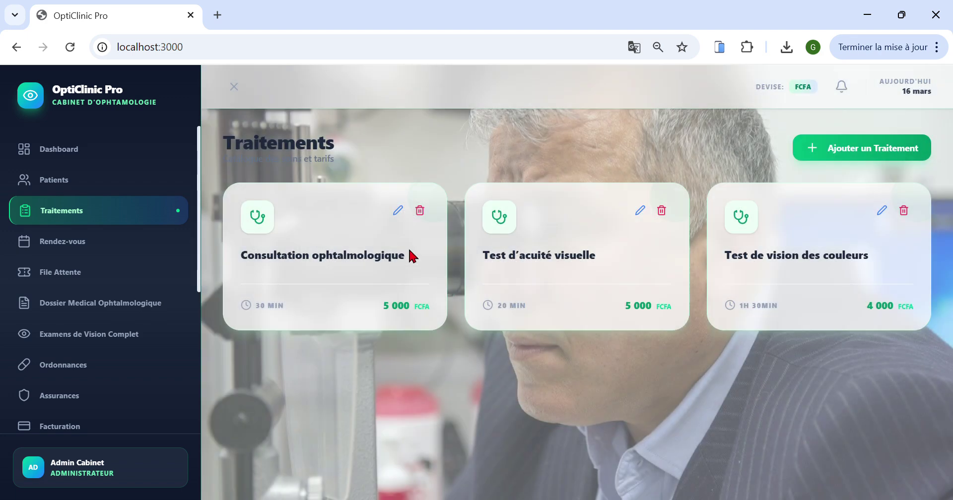
# Step: Review the name, price, duration and description of the Consultation ophtalmologique treatment in its edit form, leaving it unsaved
pyautogui.click(396, 213)
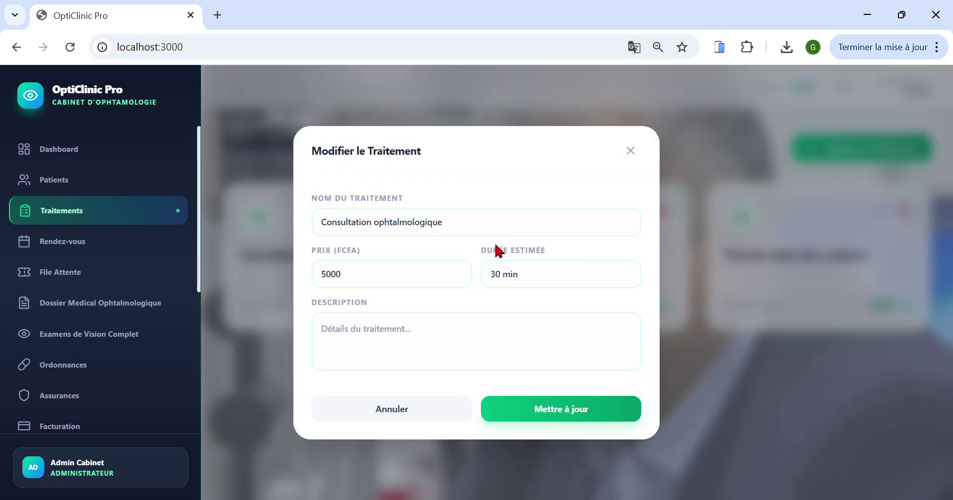
pyautogui.click(521, 343)
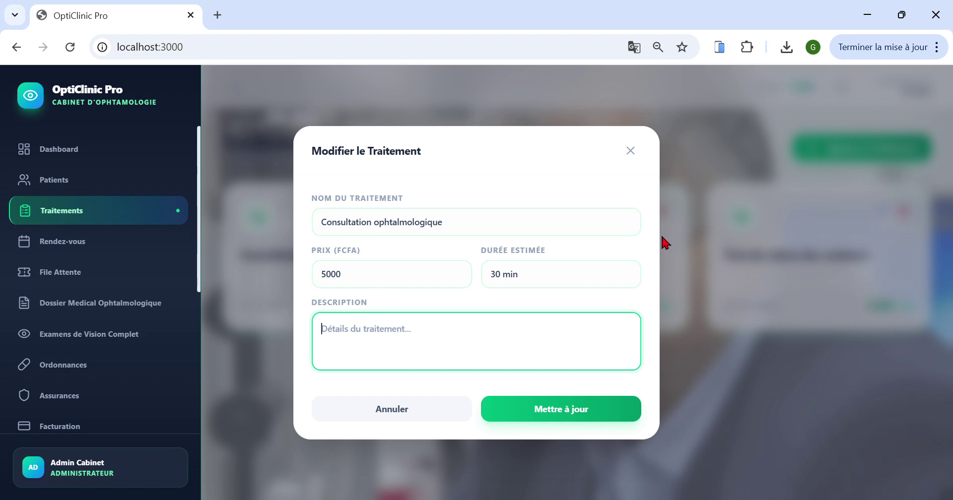
pyautogui.click(631, 150)
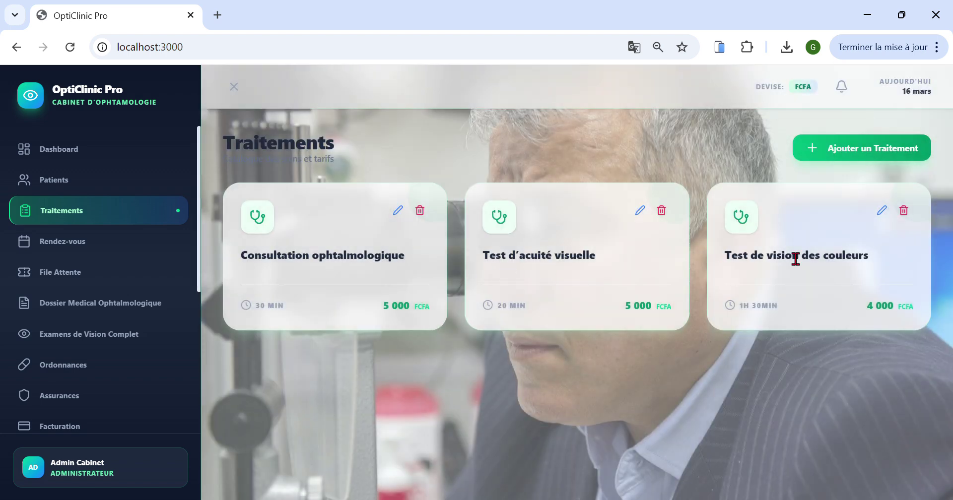
# Step: Show the appointments, examine them in the weekly calendar, and return to the list view
pyautogui.click(80, 241)
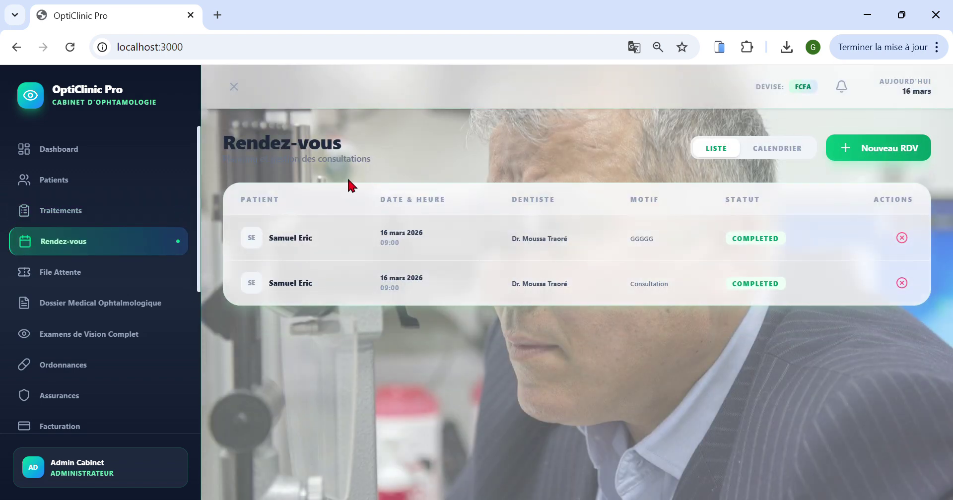
pyautogui.click(754, 149)
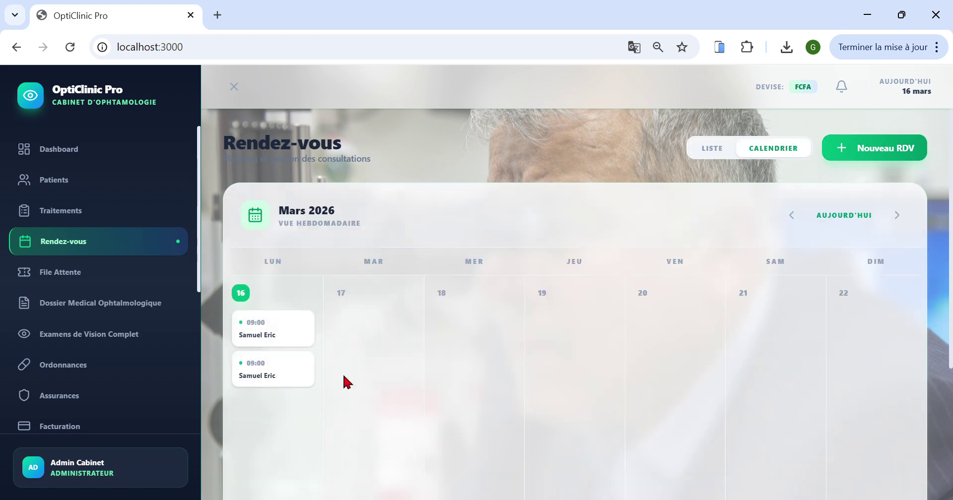
pyautogui.scroll(-3, 347, 380)
pyautogui.scroll(3, 348, 380)
pyautogui.click(722, 148)
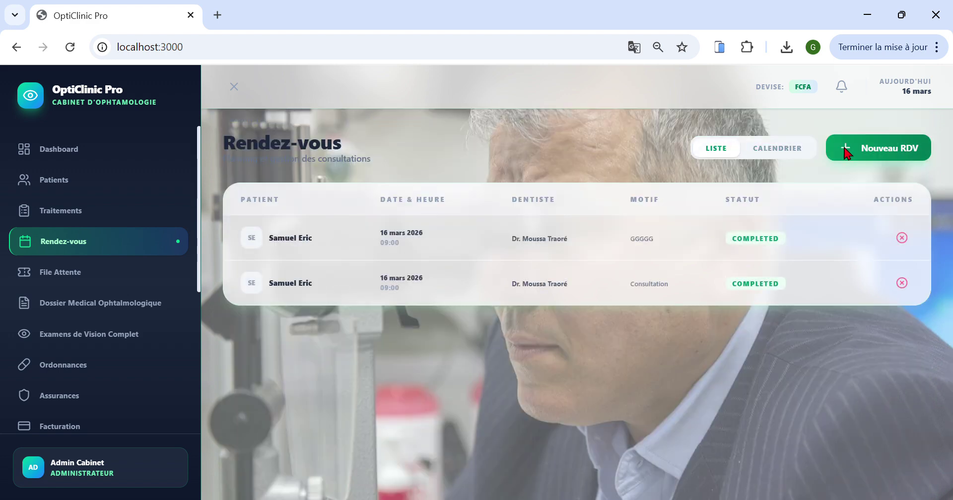
pyautogui.click(829, 151)
pyautogui.click(407, 213)
pyautogui.click(394, 249)
pyautogui.click(412, 271)
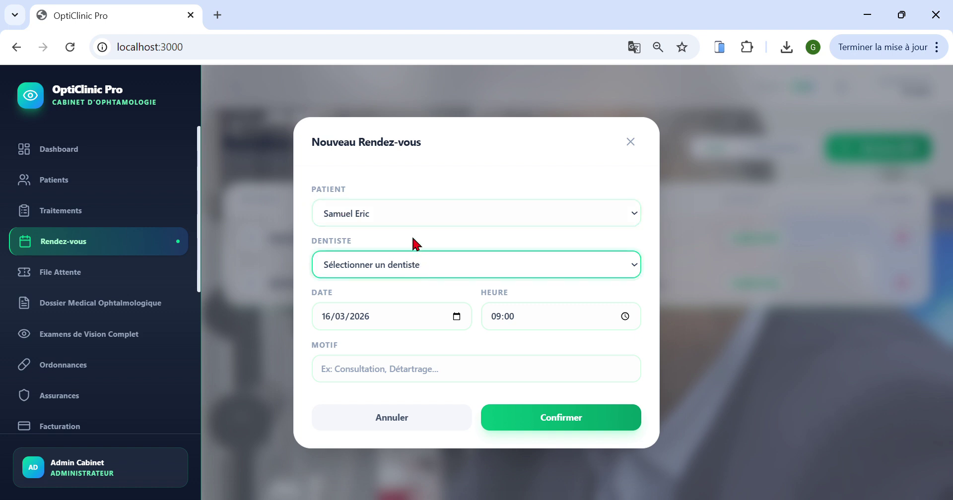
pyautogui.click(365, 303)
pyautogui.moveTo(350, 241); pyautogui.dragTo(305, 239)
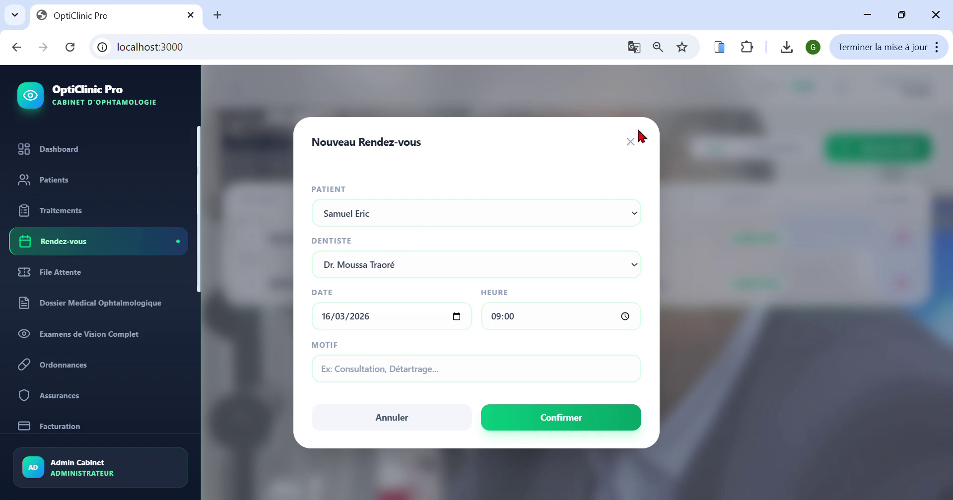
pyautogui.click(630, 142)
# Step: Show the doctors list, examine the specialties and commissions, and inspect the blank new-dentist form without saving
pyautogui.scroll(-5, 102, 300)
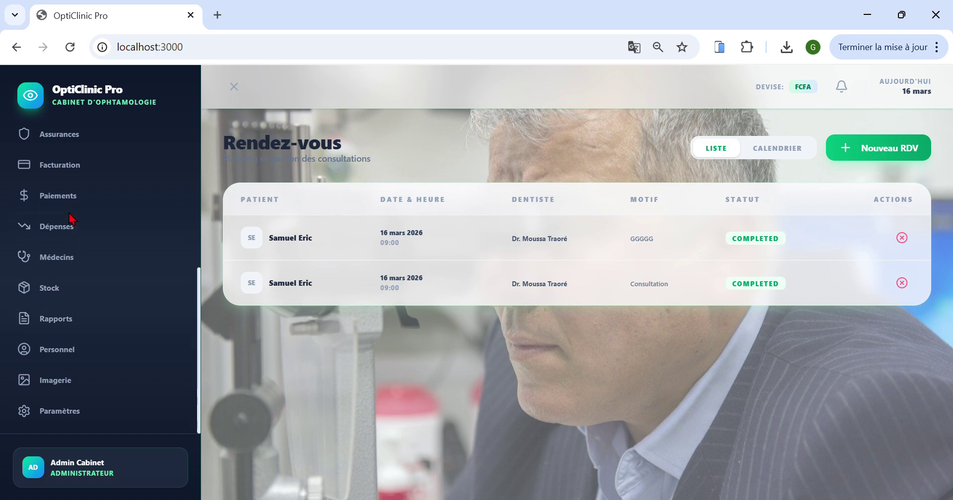
pyautogui.click(83, 258)
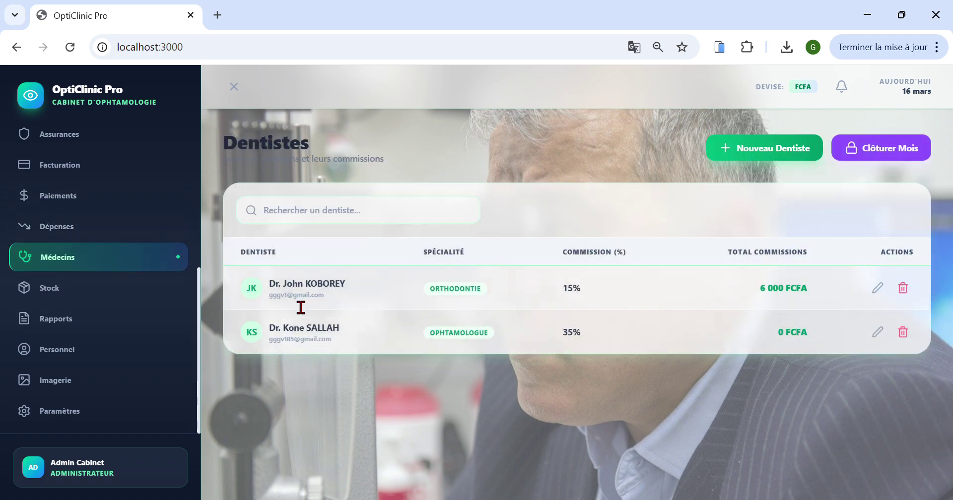
pyautogui.moveTo(269, 284); pyautogui.dragTo(815, 344)
pyautogui.click(814, 345)
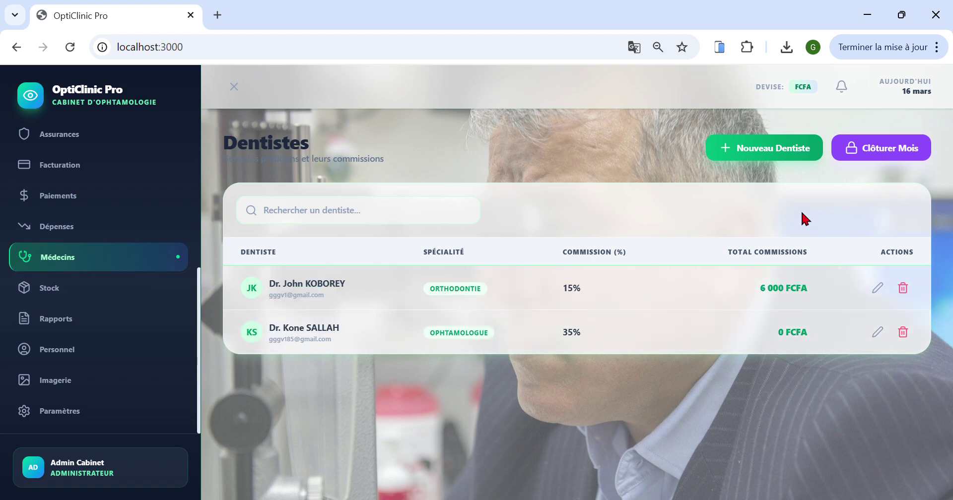
pyautogui.click(741, 149)
pyautogui.click(664, 184)
# Step: Review the edit forms of the Orthodontie and Ophtamologue practitioners in turn, closing each without changes
pyautogui.click(878, 289)
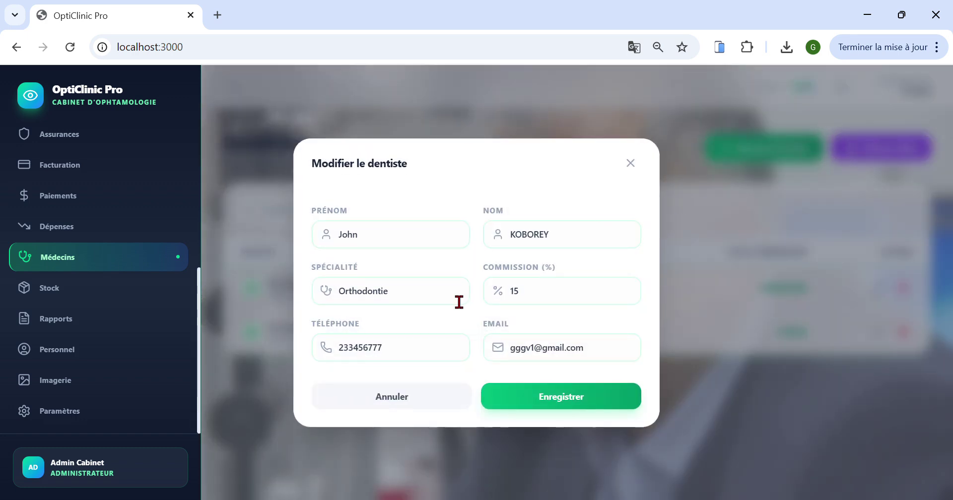
pyautogui.click(631, 164)
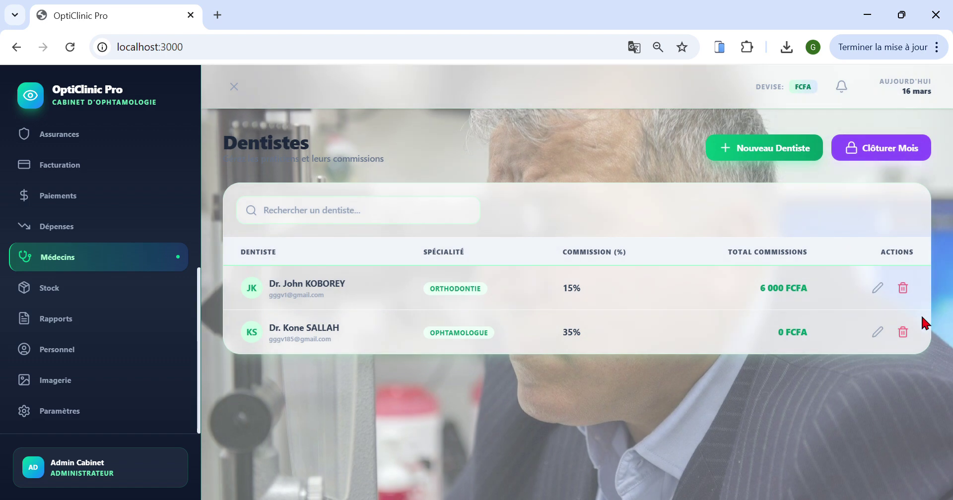
pyautogui.click(877, 332)
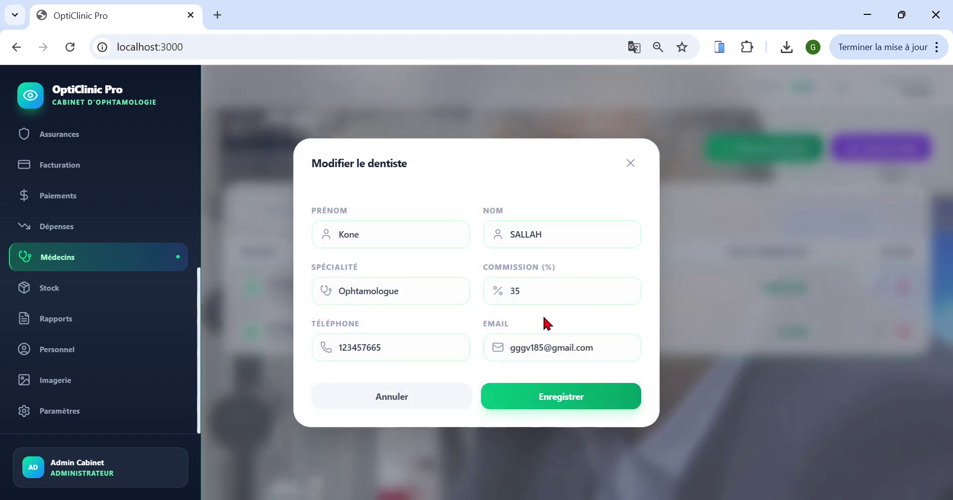
pyautogui.click(631, 164)
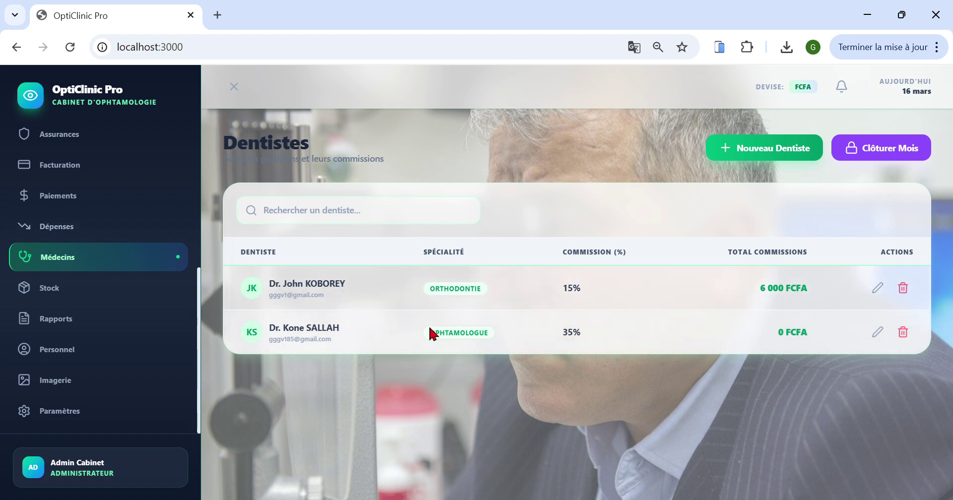
# Step: Start a new appointment for the registered patient and assign the dentist already used in the existing appointments
pyautogui.scroll(3, 50, 199)
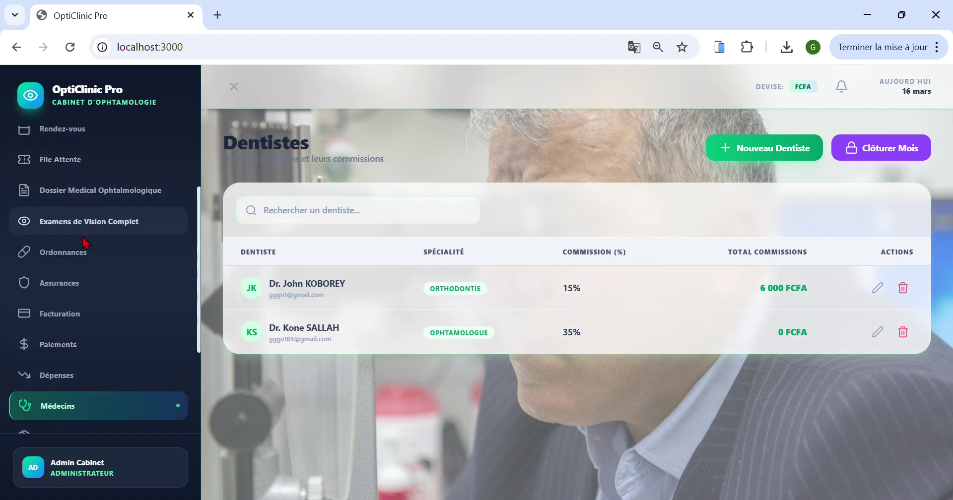
pyautogui.scroll(3, 99, 229)
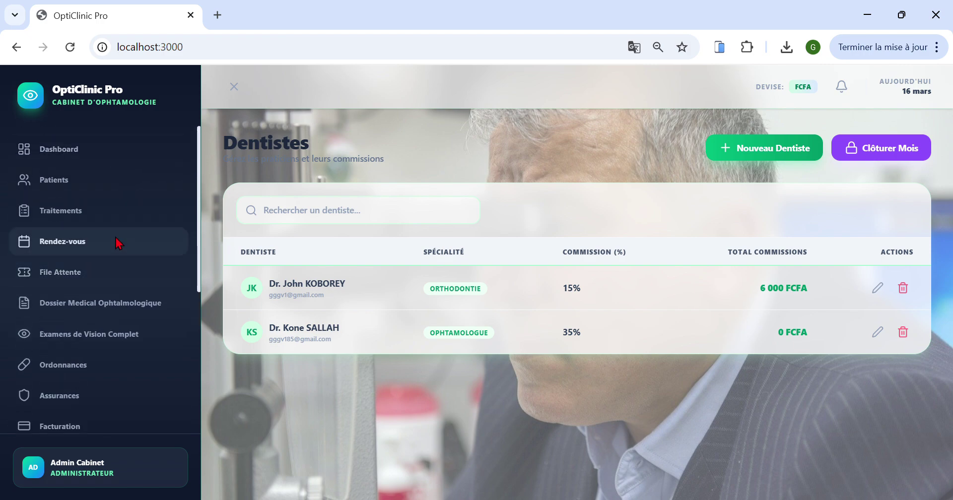
pyautogui.click(115, 239)
pyautogui.click(874, 154)
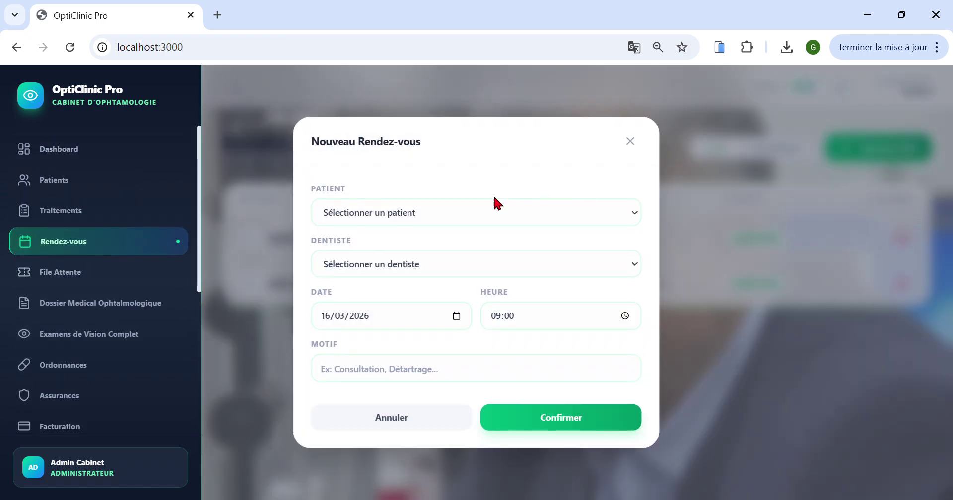
pyautogui.click(456, 211)
pyautogui.click(368, 254)
pyautogui.click(366, 269)
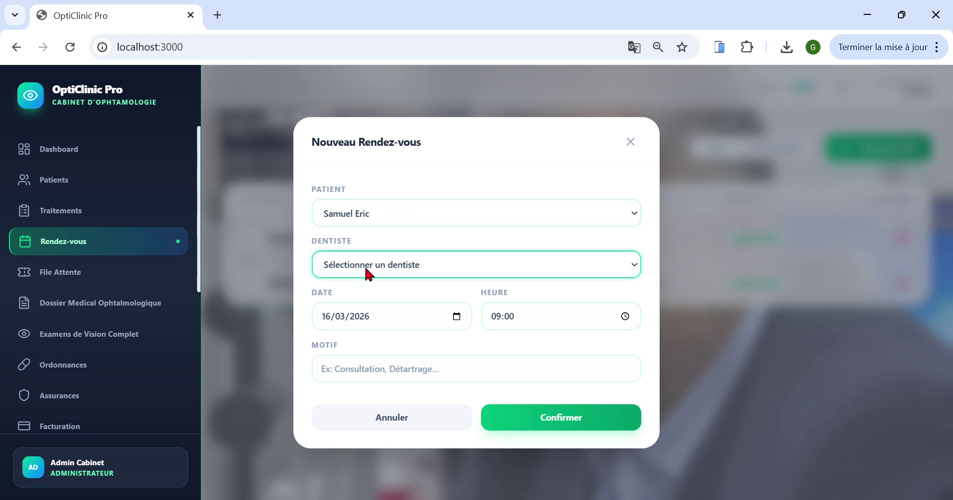
pyautogui.click(361, 305)
# Step: Set the new appointment's date to 17/03/2026 and enter Consultation as its reason
pyautogui.click(457, 319)
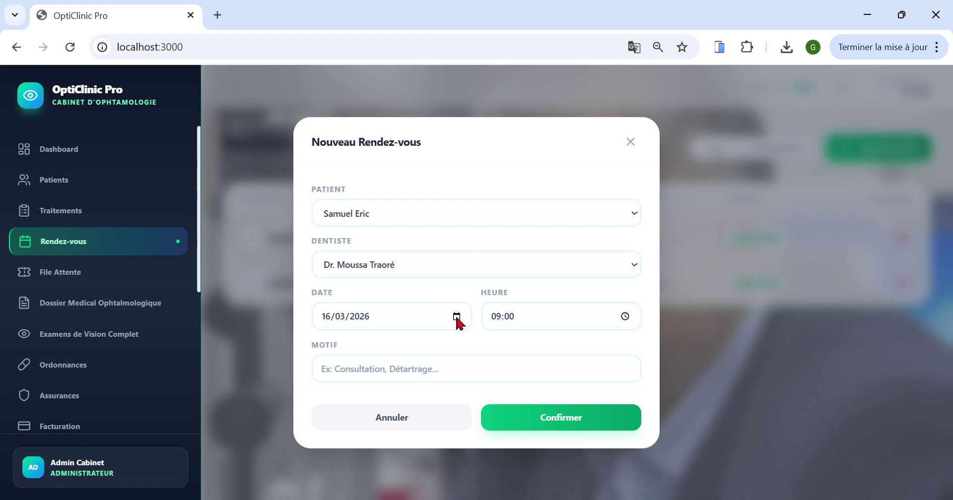
pyautogui.click(356, 232)
pyautogui.click(361, 379)
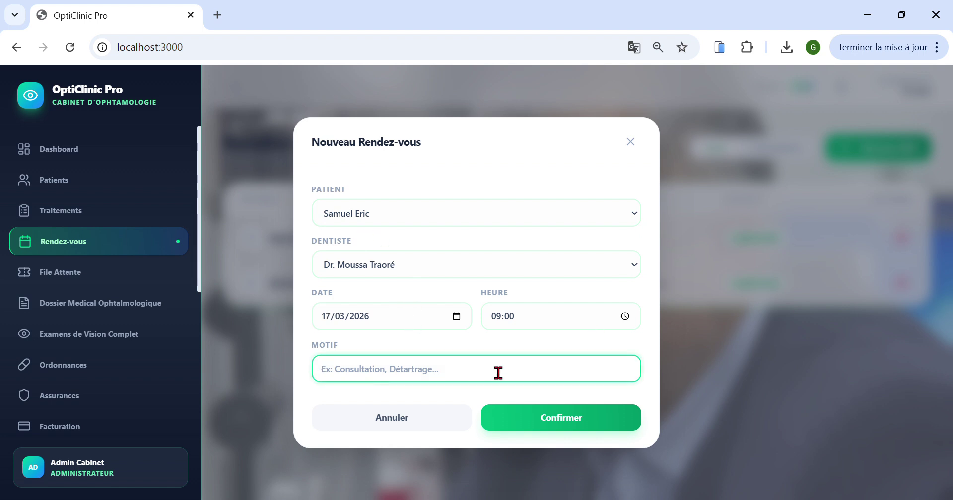
pyautogui.write('Consultation')
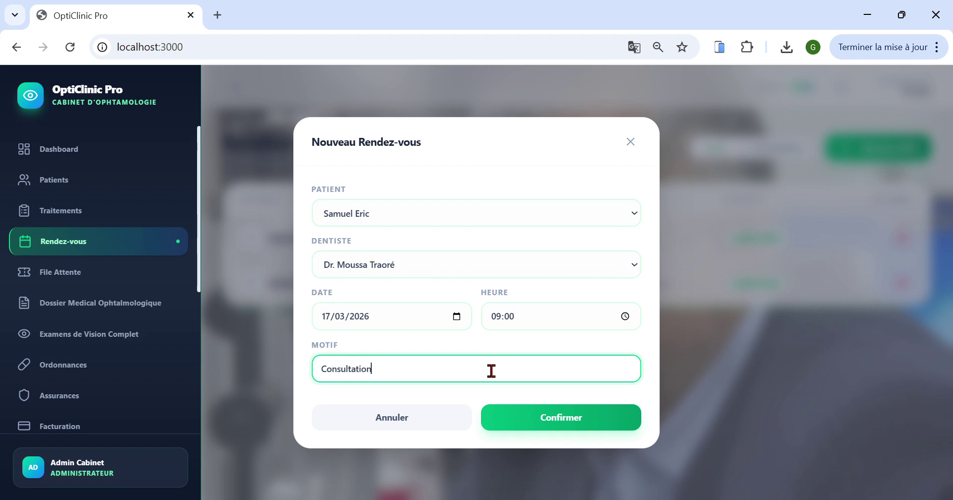
# Step: Confirm the new 17 March consultation appointment, check it in the calendar view, and mark it as completed in the list
pyautogui.click(564, 403)
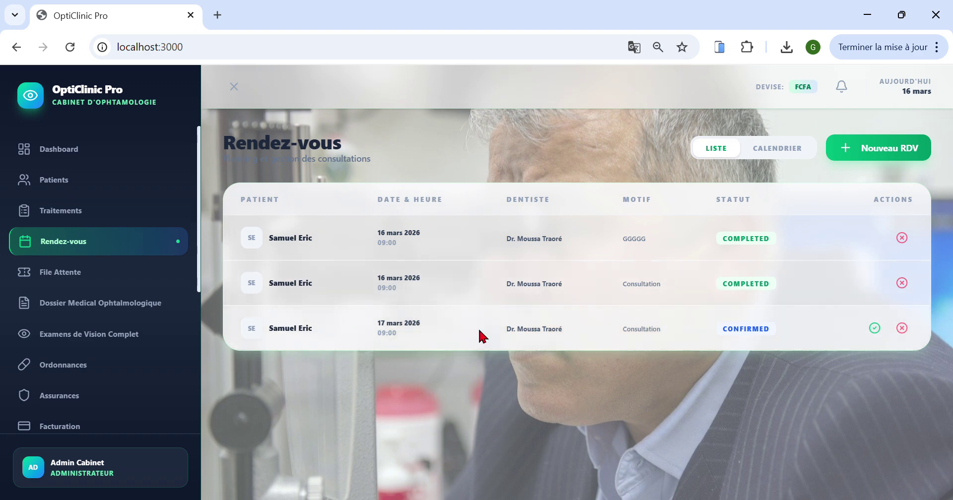
pyautogui.click(810, 148)
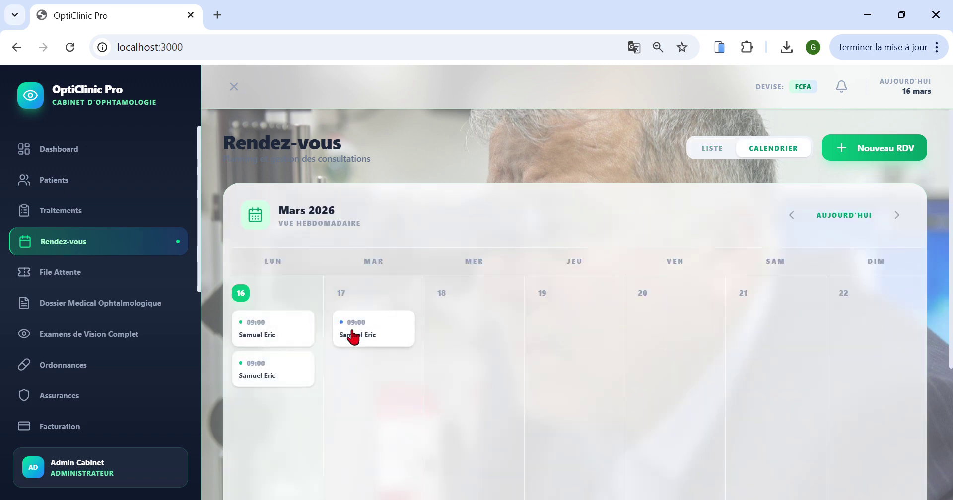
pyautogui.click(705, 148)
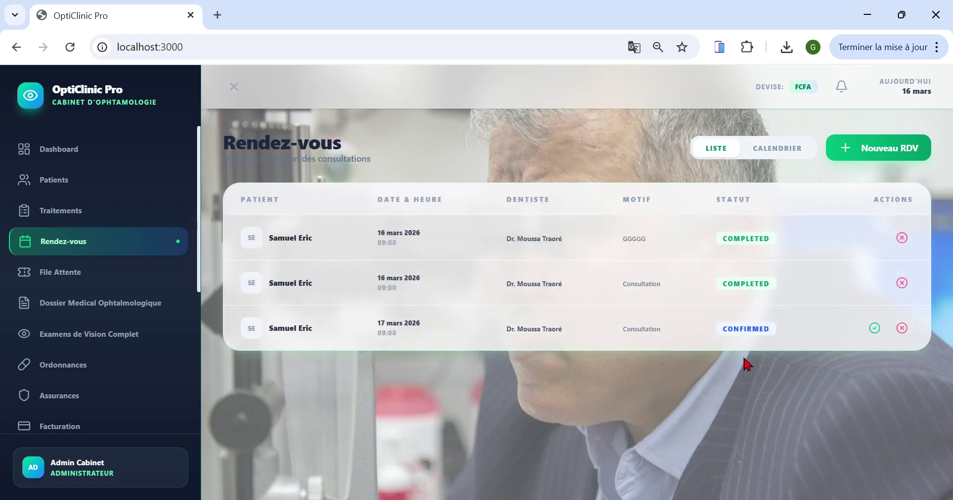
pyautogui.click(875, 328)
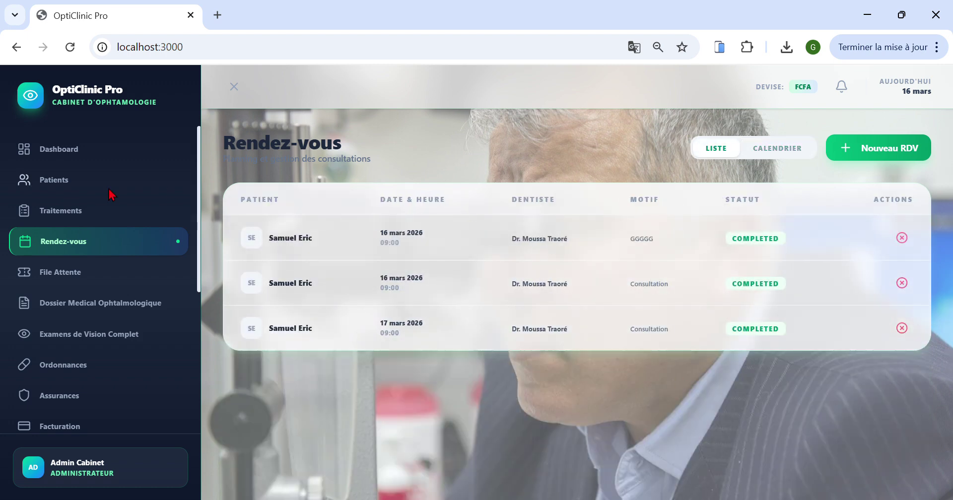
# Step: Generate a ticket in the waiting queue and change its status to Appelé and finally to Complété
pyautogui.click(82, 273)
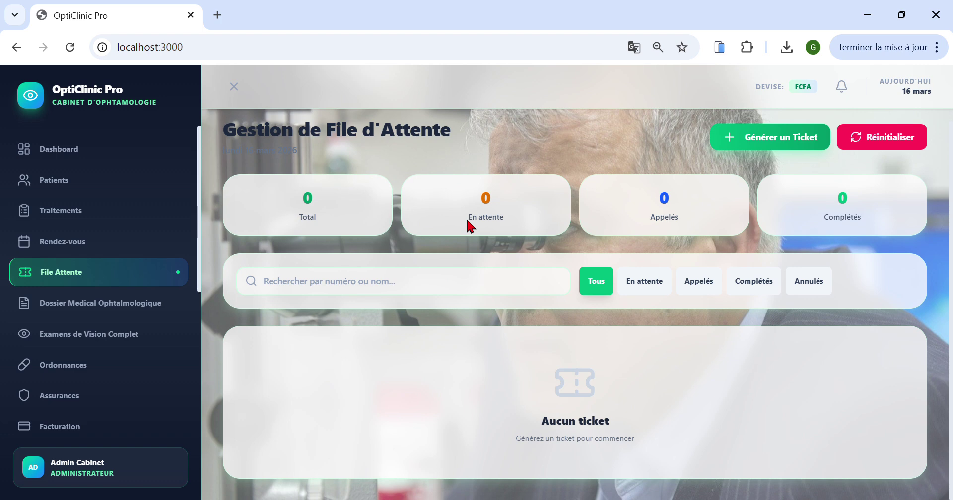
pyautogui.click(782, 147)
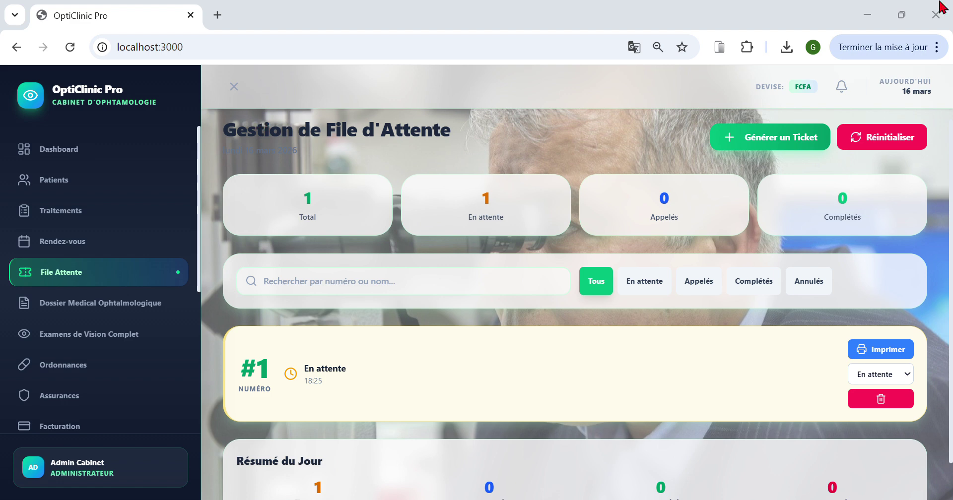
pyautogui.scroll(-1, 443, 355)
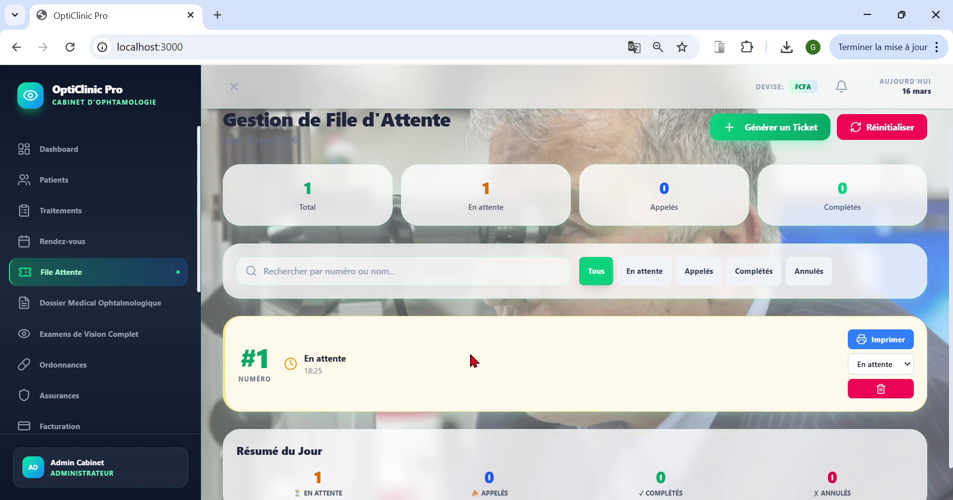
pyautogui.click(893, 339)
pyautogui.click(872, 369)
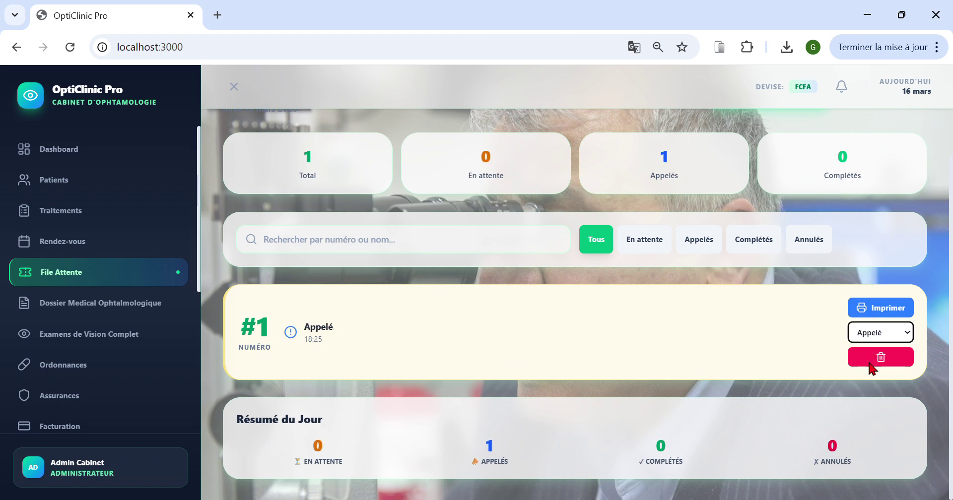
pyautogui.click(873, 397)
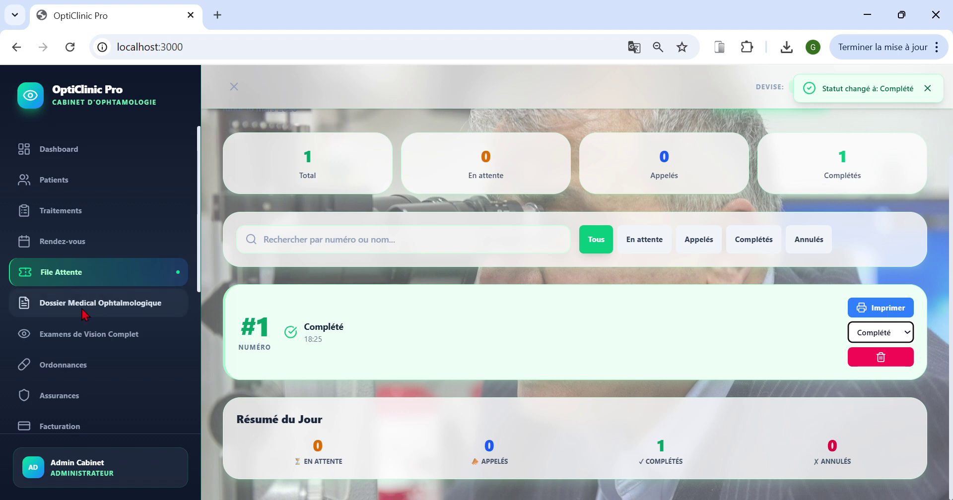
pyautogui.scroll(2, 677, 159)
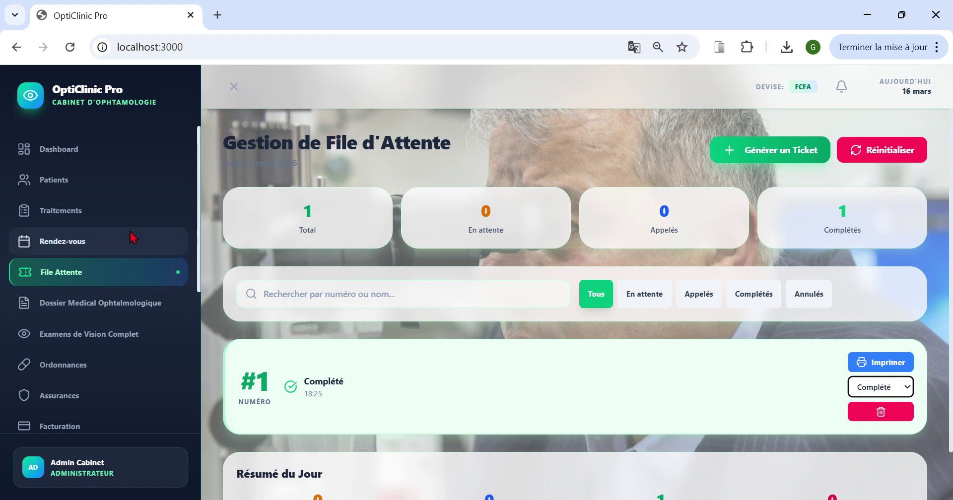
# Step: Start a new exam in the patient's ophthalmological medical record with visual acuity 8 for both eyes and exam type Réfraction
pyautogui.click(106, 298)
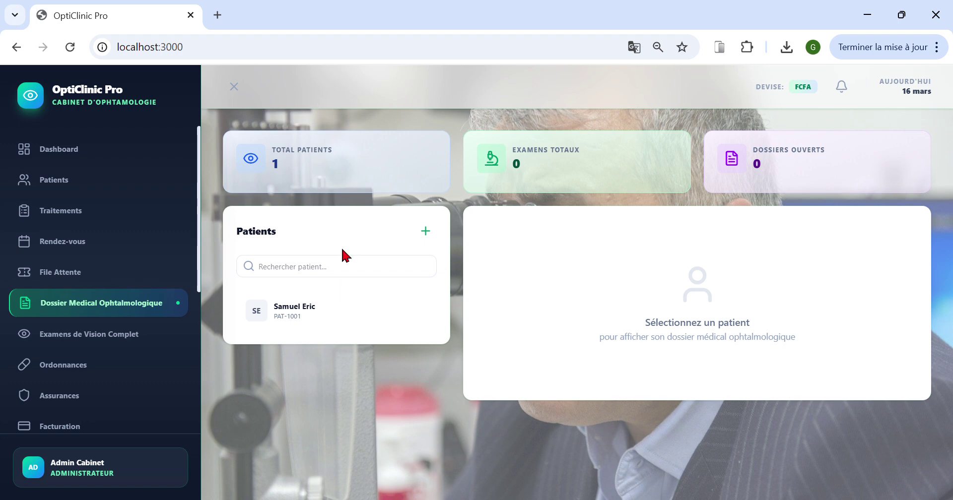
pyautogui.click(311, 311)
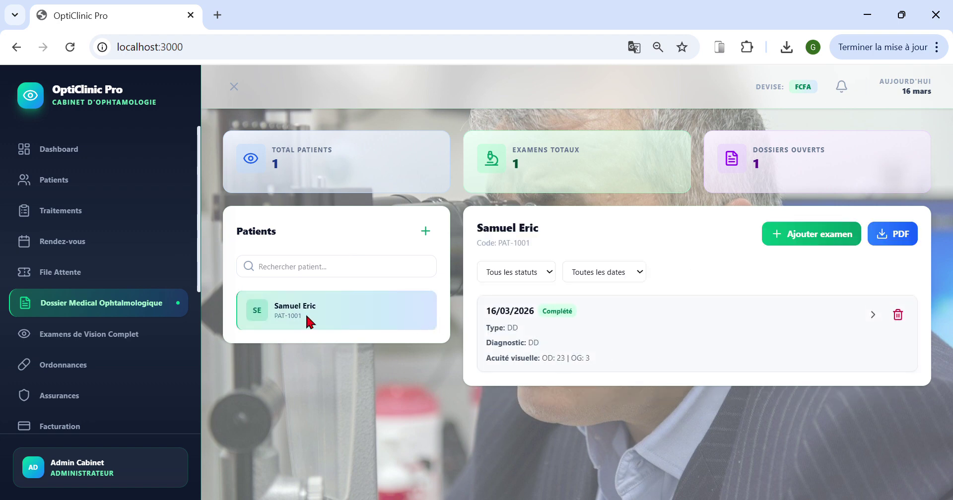
pyautogui.click(814, 236)
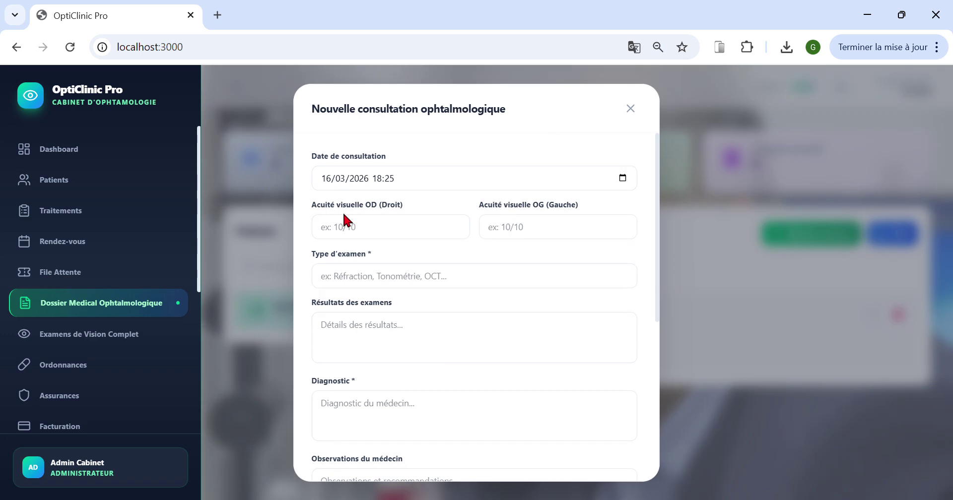
pyautogui.click(383, 234)
pyautogui.write('8')
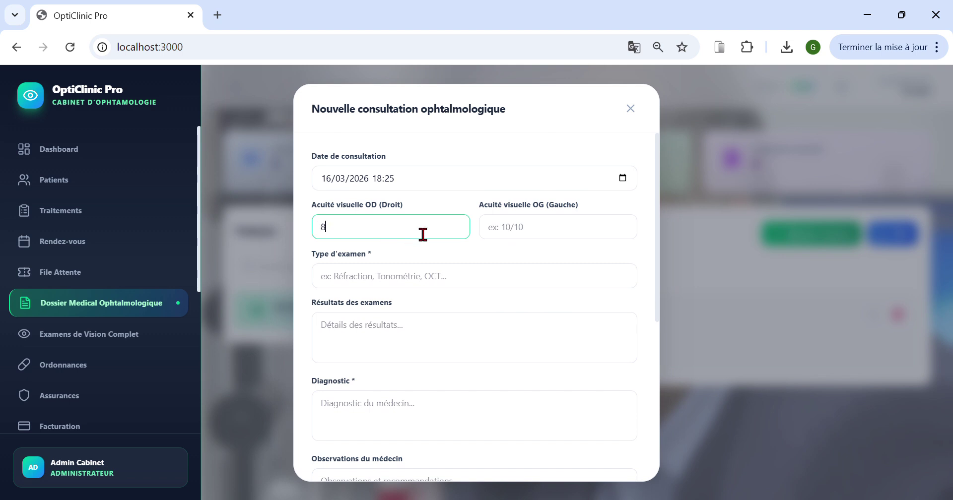
pyautogui.click(546, 240)
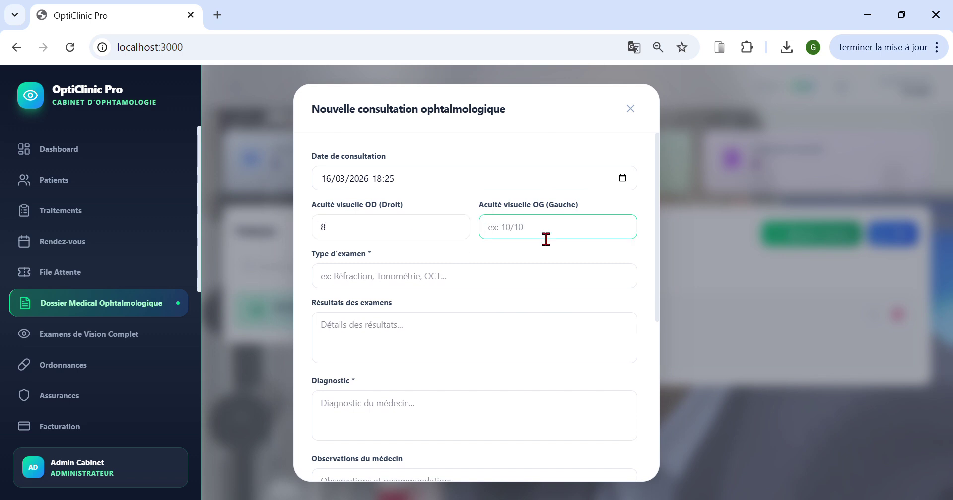
pyautogui.write('8')
pyautogui.click(382, 286)
pyautogui.write('Réfraction')
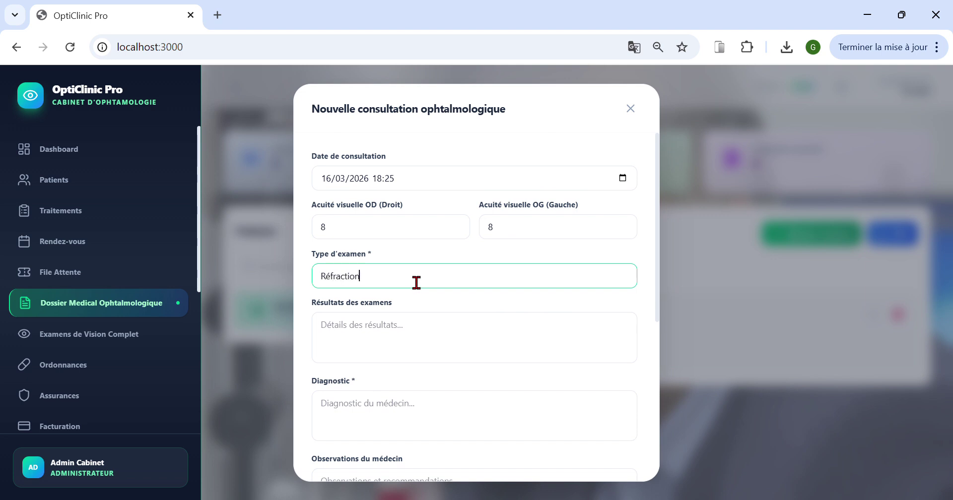
# Step: Enter results aerr, diagnosis dfggbg, observations ddddd and prescription ddfvvv for the consultation, and save it
pyautogui.click(386, 338)
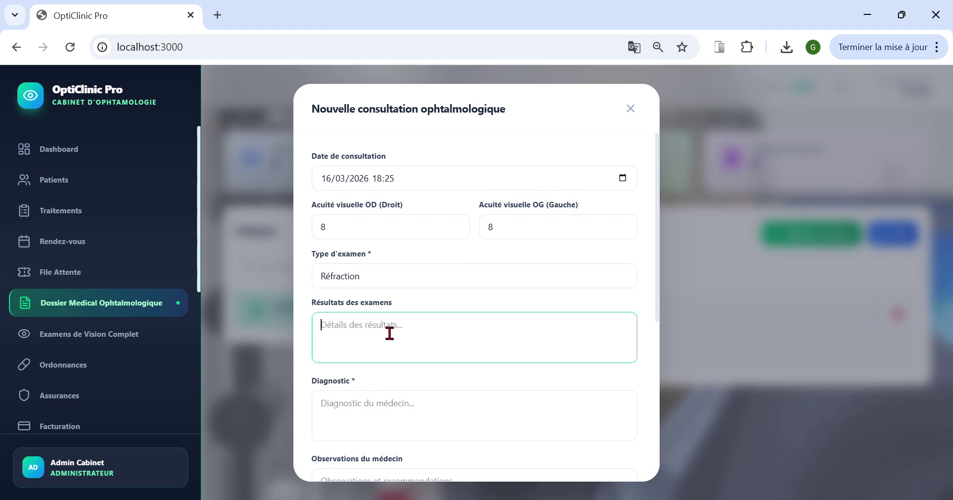
pyautogui.write('aerr')
pyautogui.scroll(-3, 360, 375)
pyautogui.click(405, 292)
pyautogui.write('dfggbg')
pyautogui.scroll(-2, 405, 297)
pyautogui.click(422, 281)
pyautogui.write('ddddd')
pyautogui.click(400, 351)
pyautogui.write('ddfv')
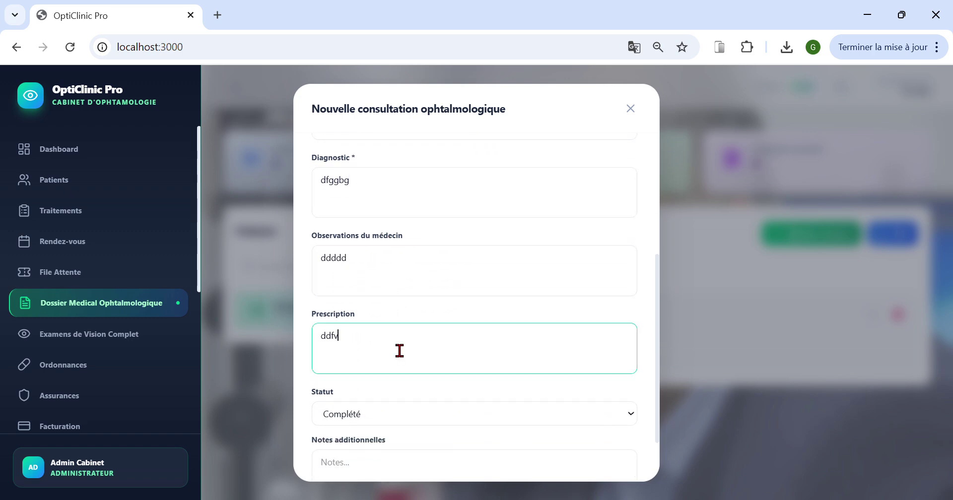
pyautogui.write('vy')
pyautogui.scroll(-2, 393, 379)
pyautogui.click(567, 456)
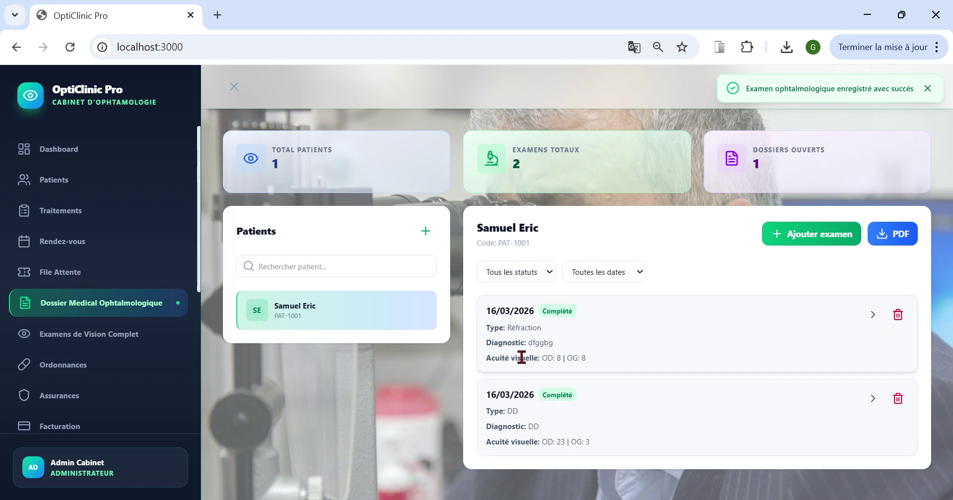
# Step: Review the details of the saved Réfraction consultation and export the patient's medical record as a PDF
pyautogui.click(881, 315)
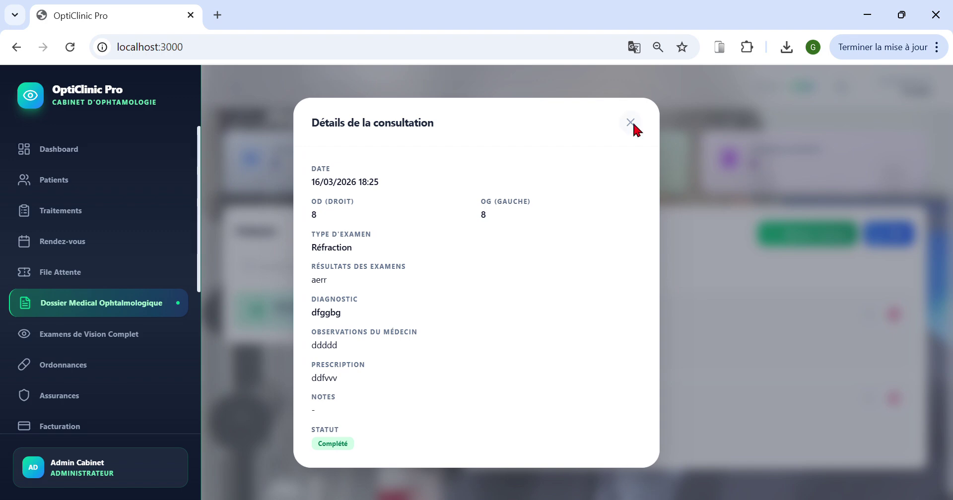
pyautogui.click(631, 123)
pyautogui.click(886, 233)
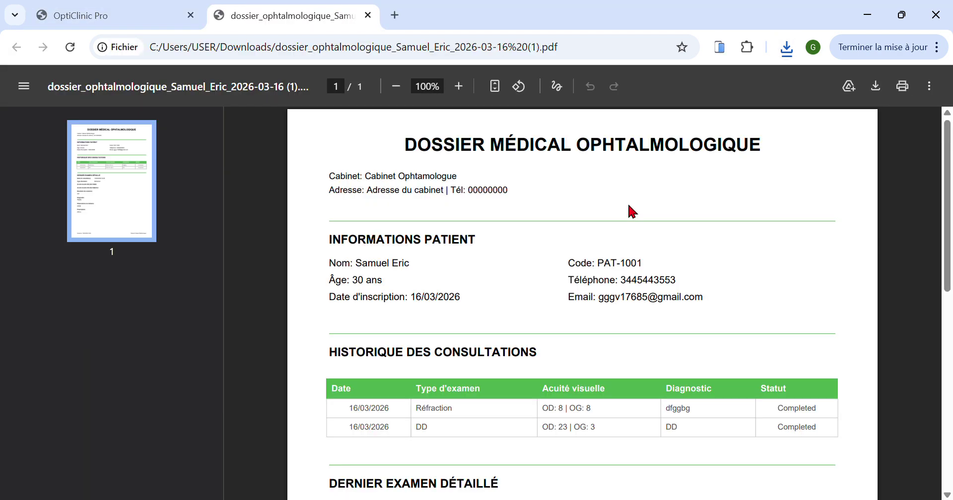
# Step: Examine the exported medical record PDF, including the consultation history, the detailed last exam and the footer
pyautogui.scroll(-3, 487, 230)
pyautogui.moveTo(347, 333); pyautogui.dragTo(845, 368)
pyautogui.scroll(-2, 505, 345)
pyautogui.moveTo(331, 287); pyautogui.dragTo(387, 335)
pyautogui.scroll(-5, 513, 327)
pyautogui.scroll(3, 550, 278)
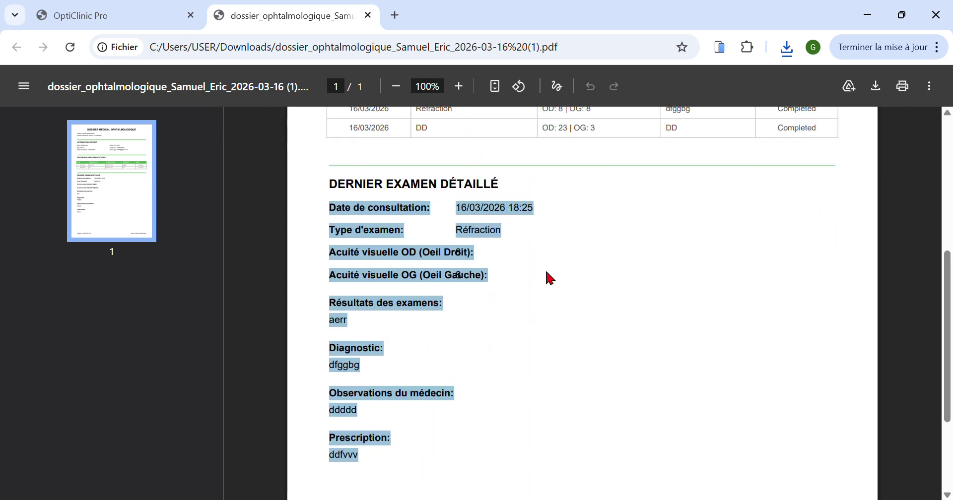
pyautogui.scroll(3, 550, 278)
pyautogui.moveTo(347, 364); pyautogui.dragTo(445, 390)
pyautogui.scroll(-2, 505, 430)
pyautogui.scroll(-2, 501, 423)
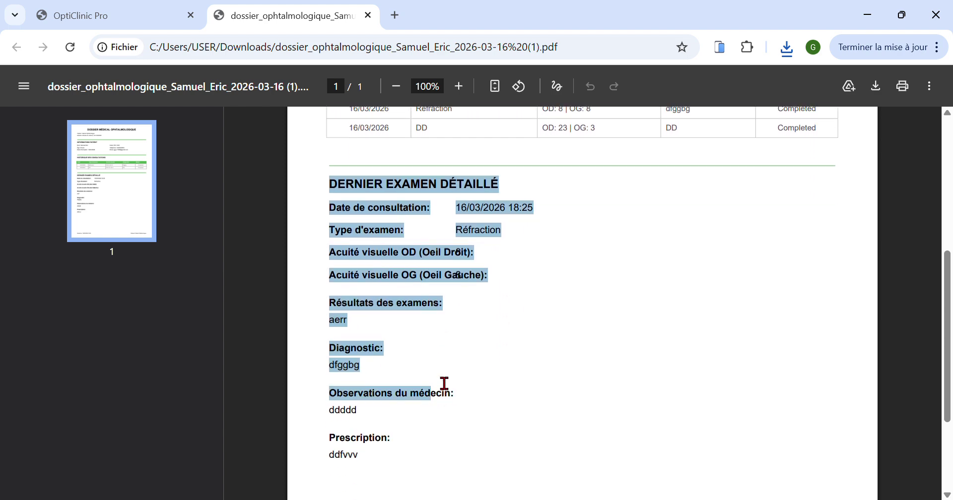
pyautogui.click(646, 333)
pyautogui.scroll(-3, 625, 321)
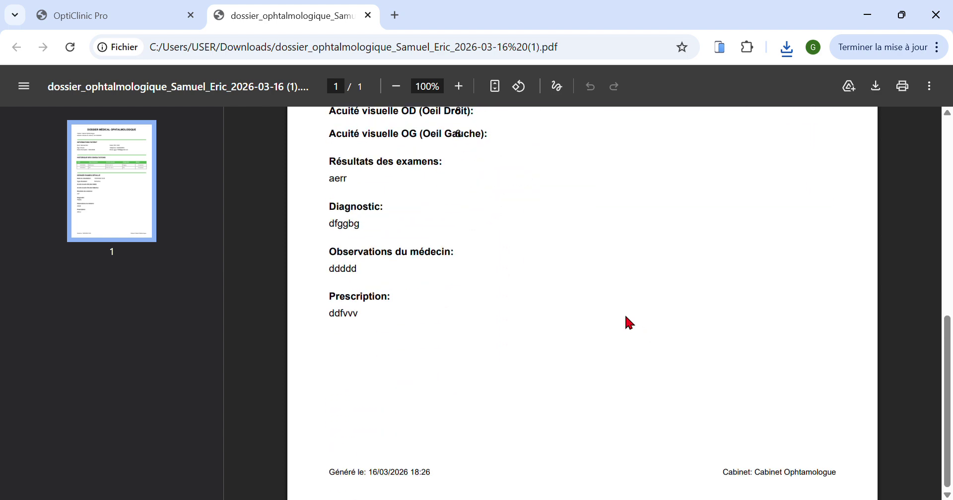
pyautogui.scroll(8, 603, 312)
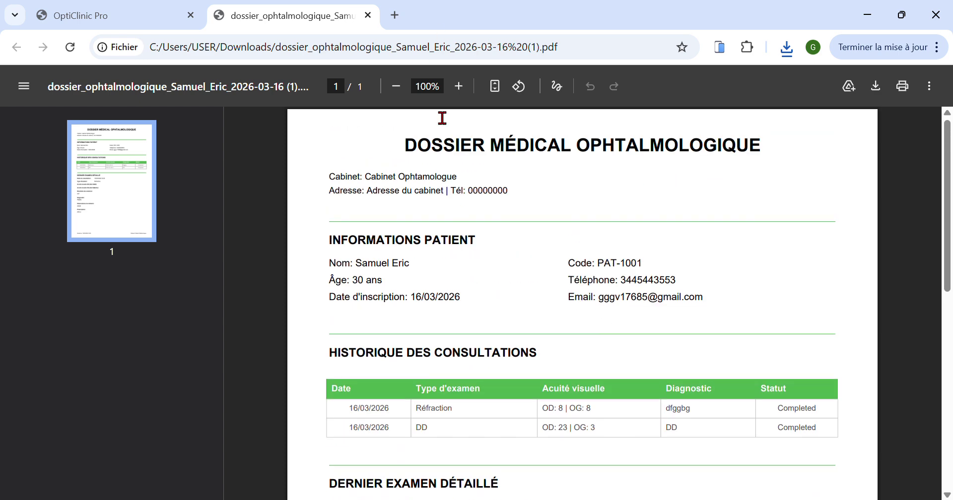
# Step: Return to OptiClinic Pro and start a new vision exam for the patient with the type Tonométrie (pression oculaire)
pyautogui.click(128, 4)
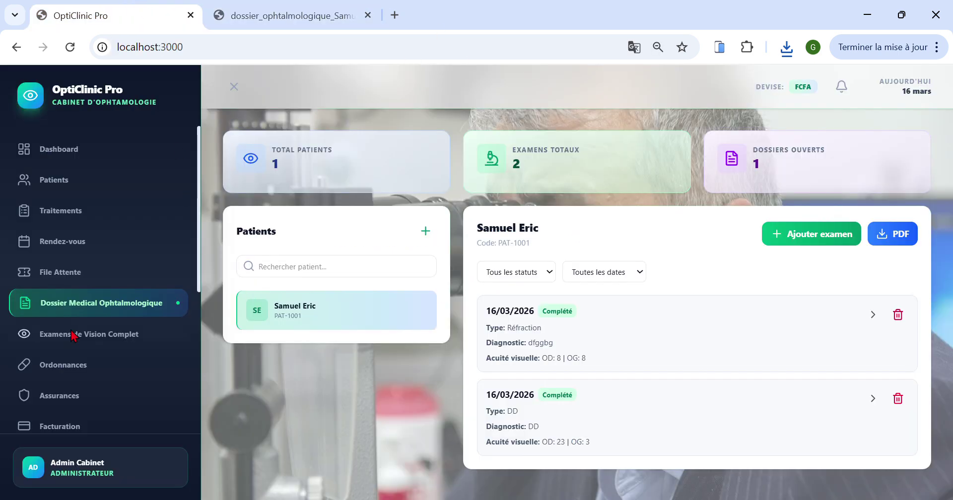
pyautogui.click(92, 337)
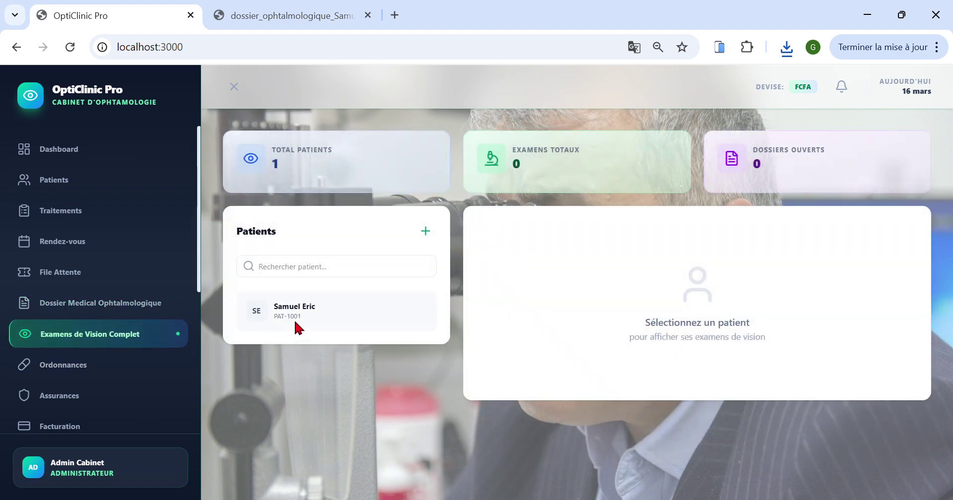
pyautogui.click(332, 300)
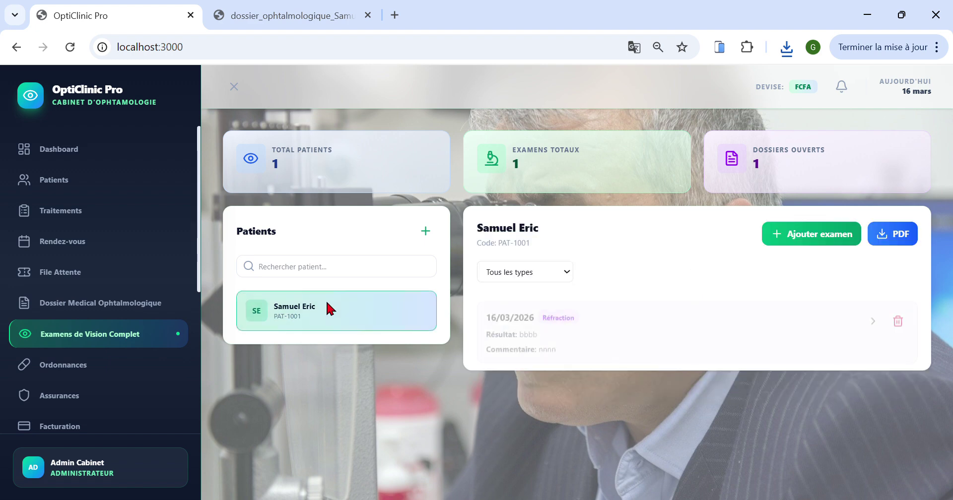
pyautogui.click(827, 236)
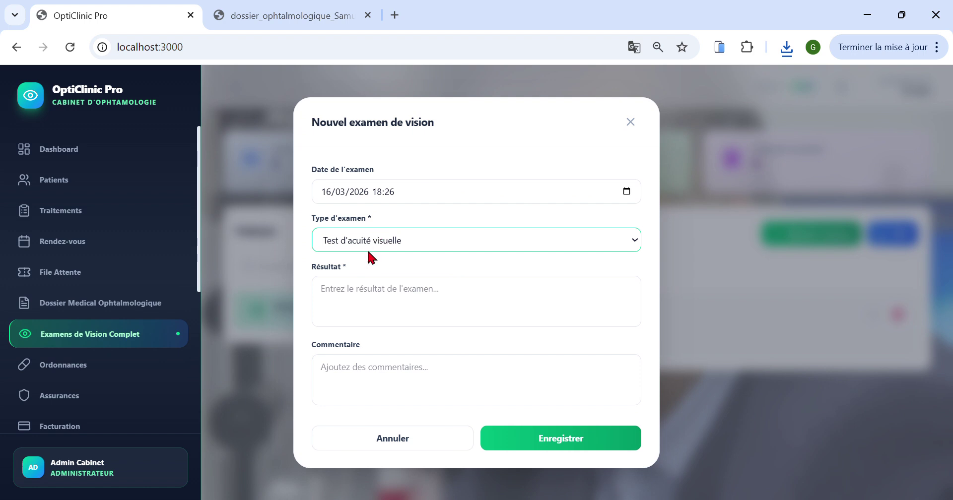
pyautogui.click(359, 288)
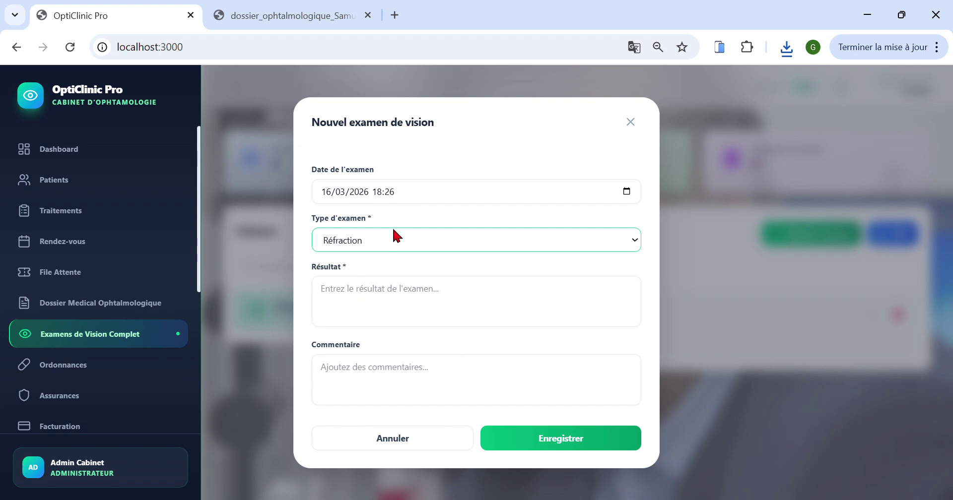
pyautogui.press('Down')
# Step: Enter eerrd as the vision exam's result and dddd as its comment, and save the exam
pyautogui.click(379, 301)
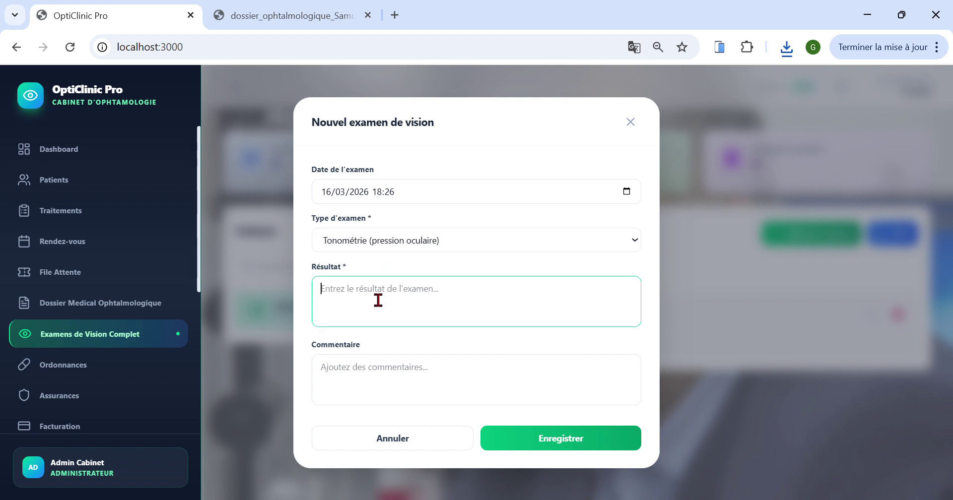
pyautogui.write('eerrd')
pyautogui.click(543, 381)
pyautogui.write('dddd')
pyautogui.click(543, 439)
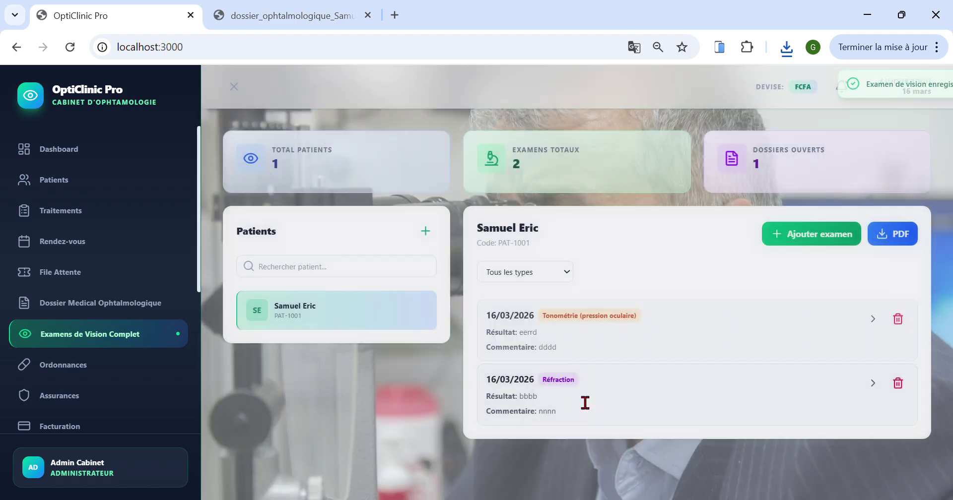
# Step: View the saved tonometry exam's details, export the patient's vision exams as a PDF, and review its exam history
pyautogui.click(872, 314)
pyautogui.click(631, 188)
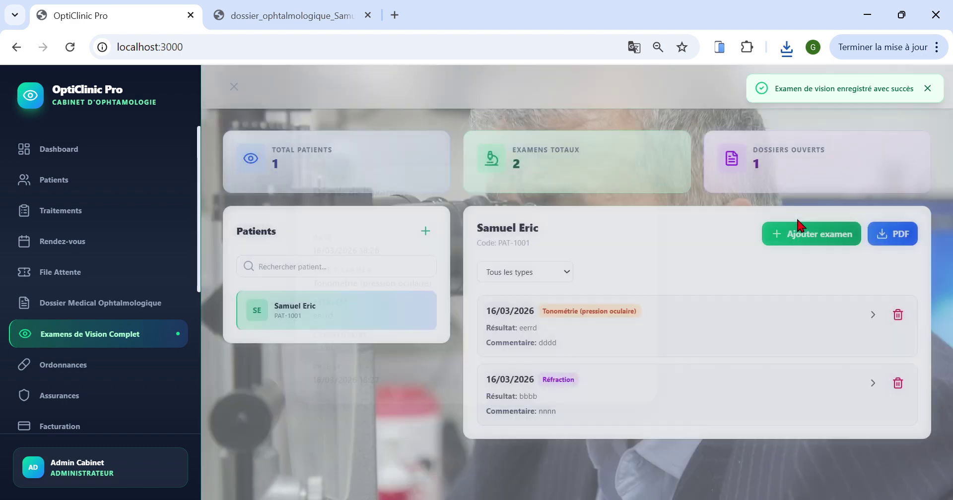
pyautogui.click(886, 238)
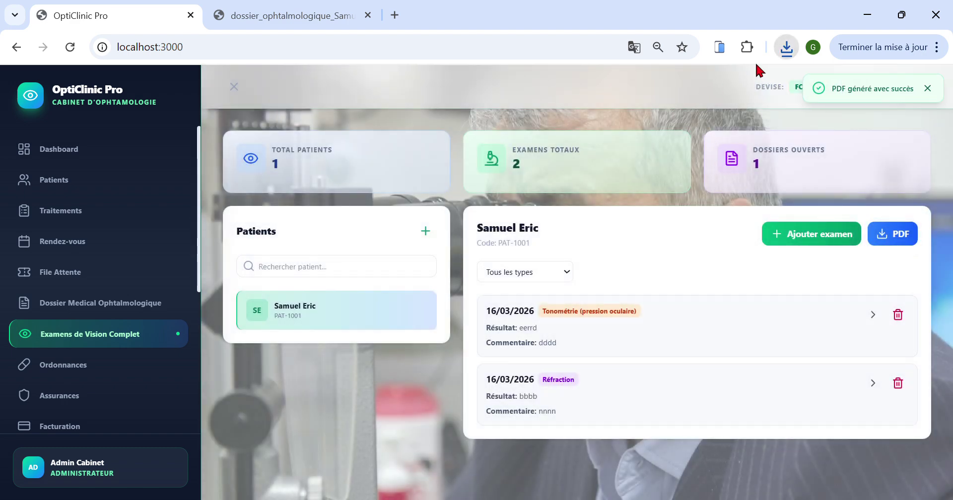
pyautogui.scroll(-5, 397, 189)
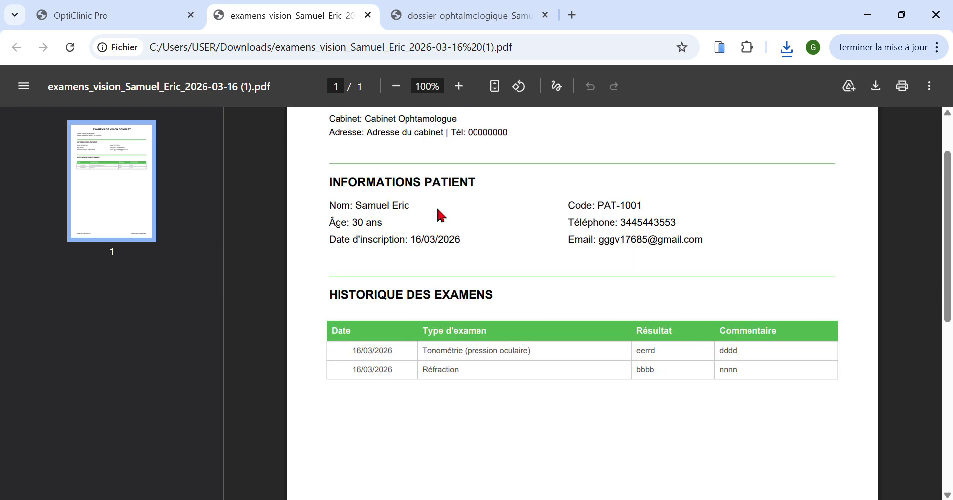
# Step: Examine the exam history in the exported vision exams PDF and close the medical record PDF
pyautogui.scroll(6, 449, 220)
pyautogui.scroll(-1, 409, 312)
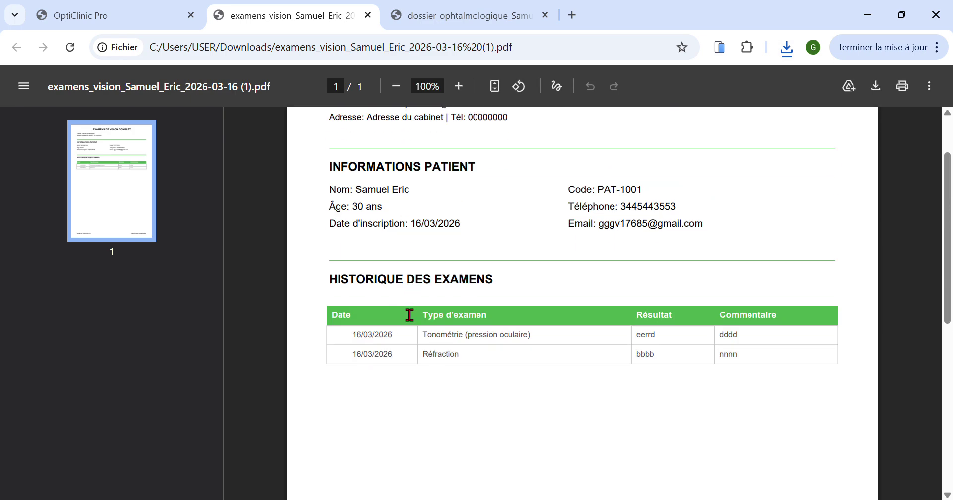
pyautogui.moveTo(390, 290); pyautogui.dragTo(783, 375)
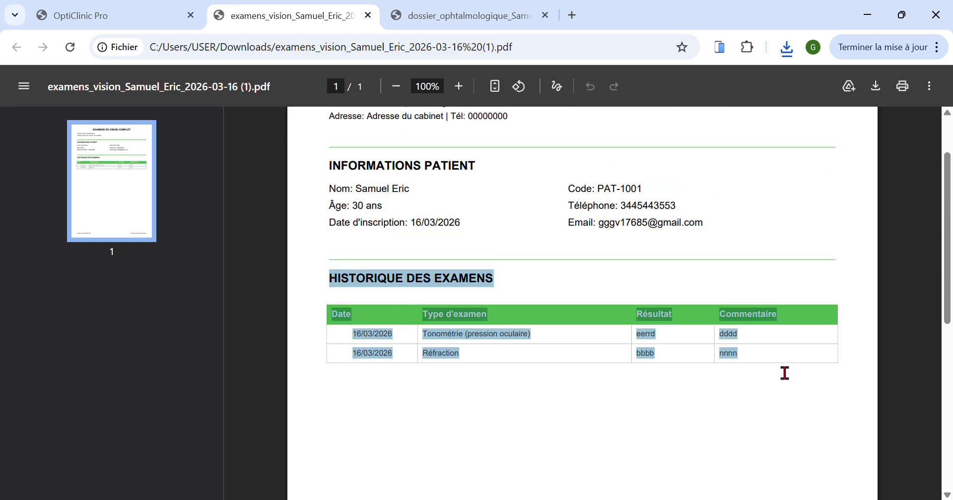
pyautogui.click(545, 15)
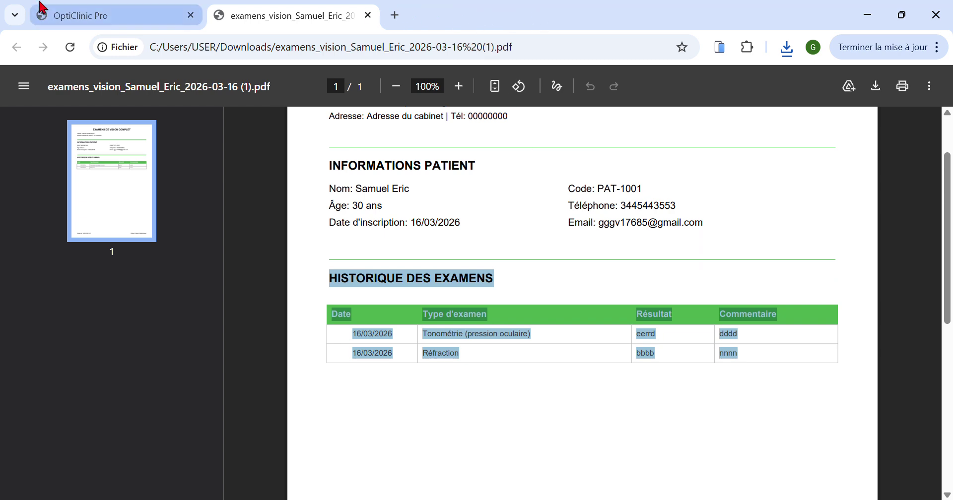
# Step: Return to OptiClinic Pro and start a new prescription for the patient with the type Ophtalmologique and the note dd
pyautogui.click(64, 9)
pyautogui.scroll(-3, 105, 348)
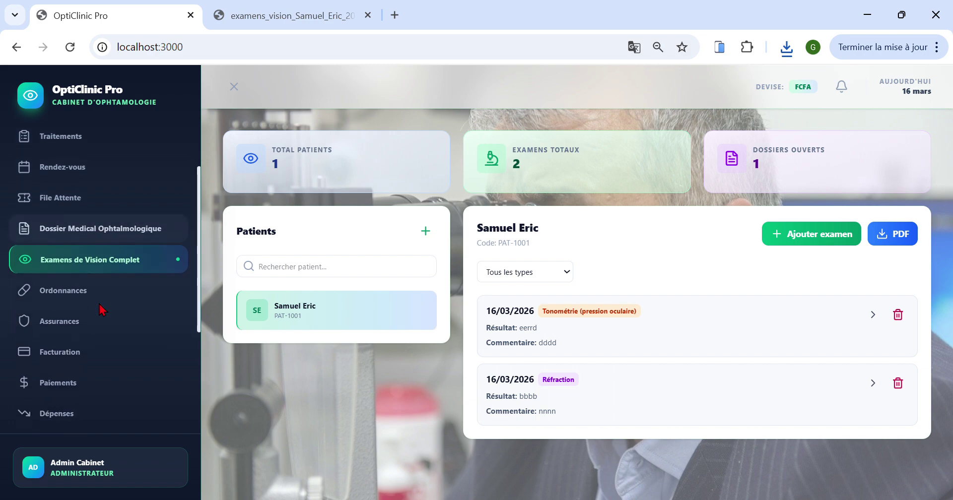
pyautogui.click(133, 292)
pyautogui.click(810, 153)
pyautogui.click(441, 184)
pyautogui.click(343, 233)
pyautogui.click(377, 240)
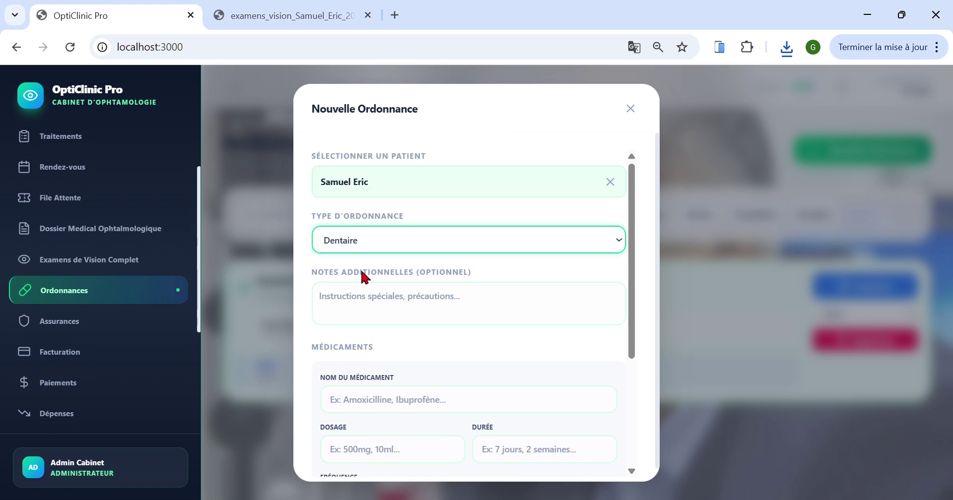
pyautogui.click(358, 313)
pyautogui.write('dd')
# Step: Enter the prescription's medication as ZZZZZ with a dosage of 500mg and a duration of 7 jours
pyautogui.scroll(-4, 478, 333)
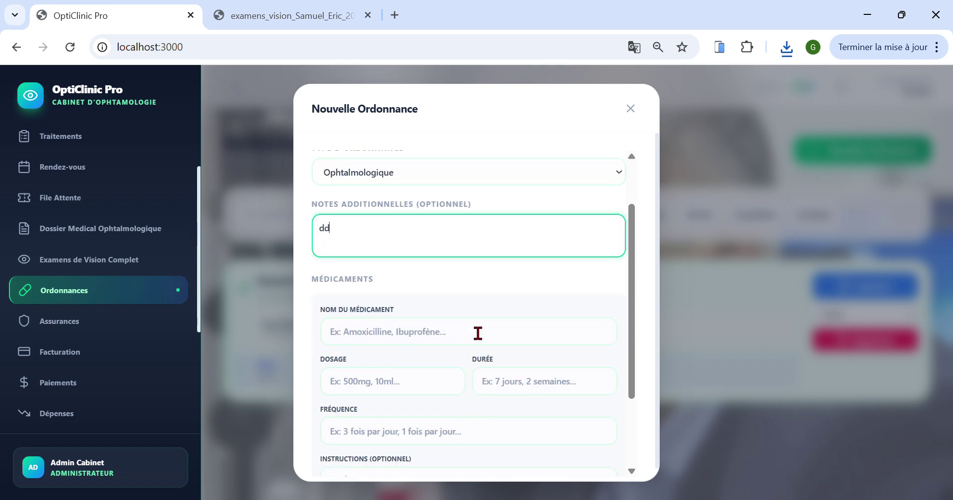
pyautogui.click(403, 235)
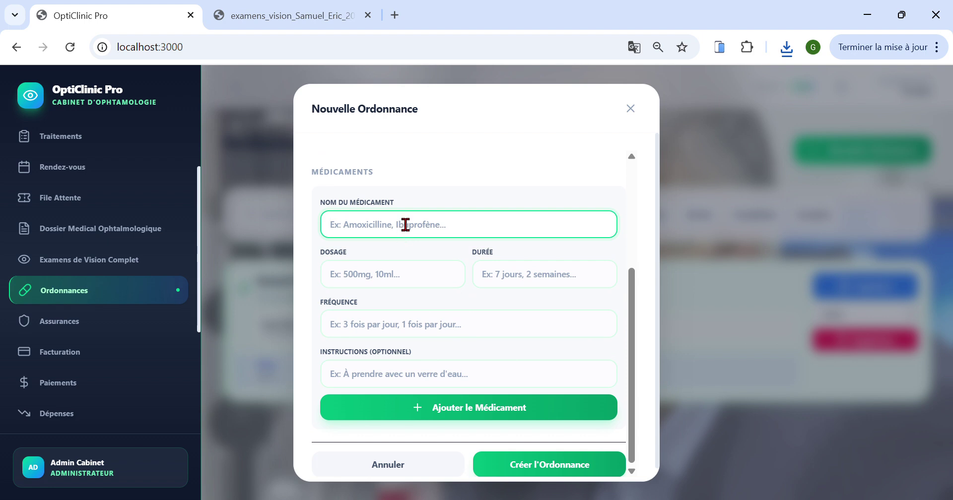
pyautogui.write('zzzzz')
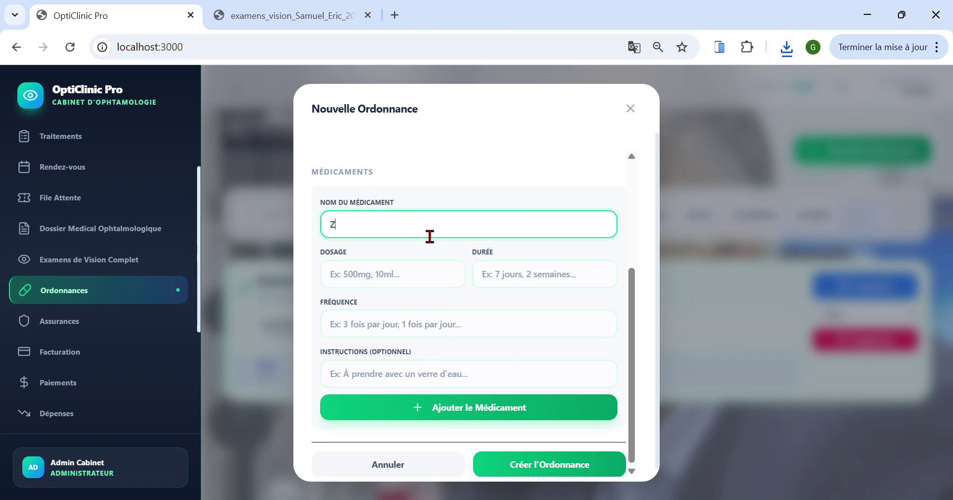
pyautogui.click(404, 279)
pyautogui.write('500')
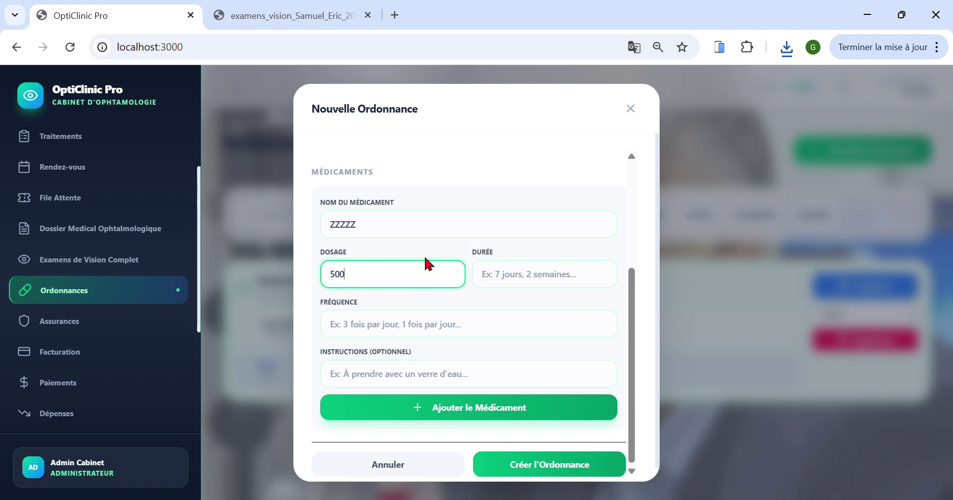
pyautogui.write('mg')
pyautogui.click(549, 287)
pyautogui.write('7')
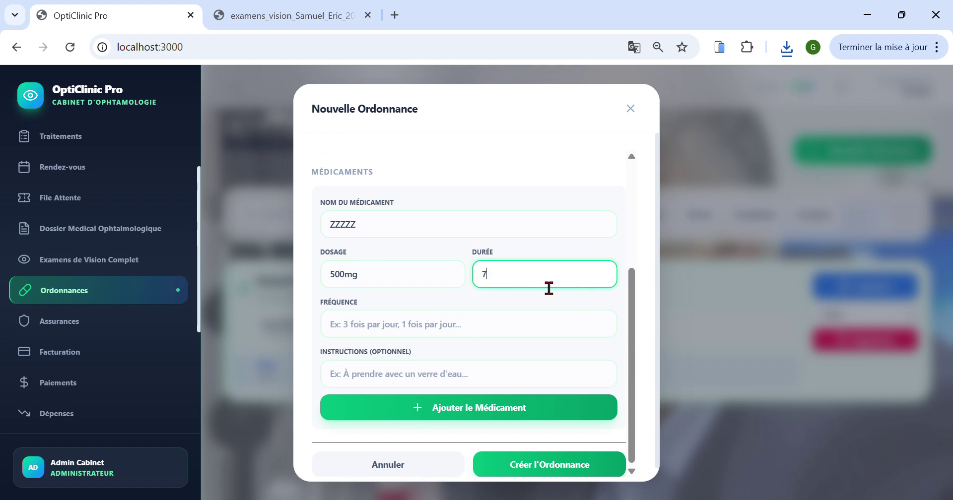
pyautogui.write(' jours')
# Step: Set the frequency to 3 fois par jours, enter the instruction A prendre avec un verre d 'eau, and add the medication
pyautogui.click(402, 331)
pyautogui.write('3 fois par')
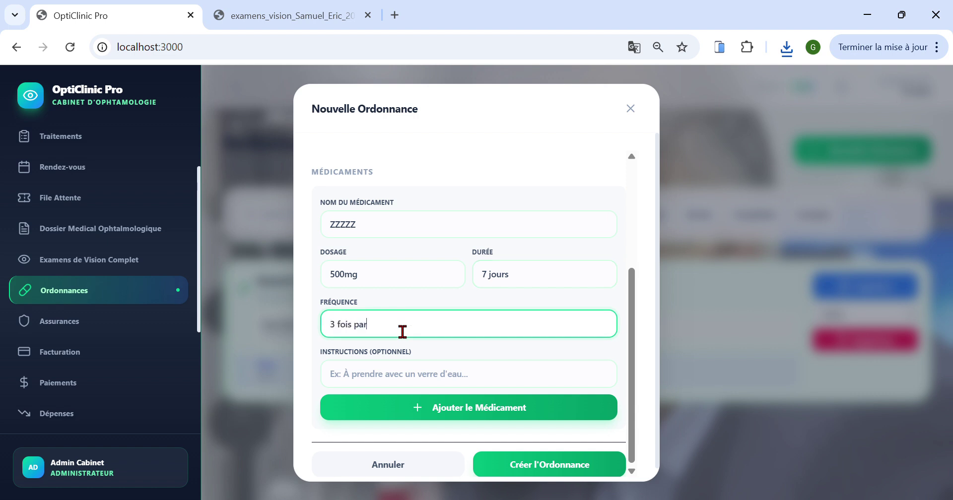
pyautogui.write(' jours')
pyautogui.click(391, 380)
pyautogui.write("A prendre avec un verre d 'eau")
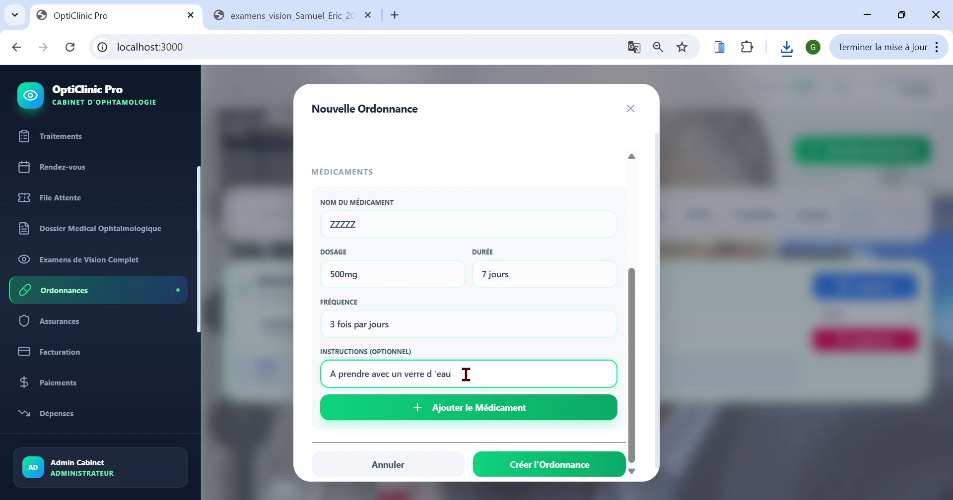
pyautogui.click(509, 417)
pyautogui.scroll(-2, 480, 342)
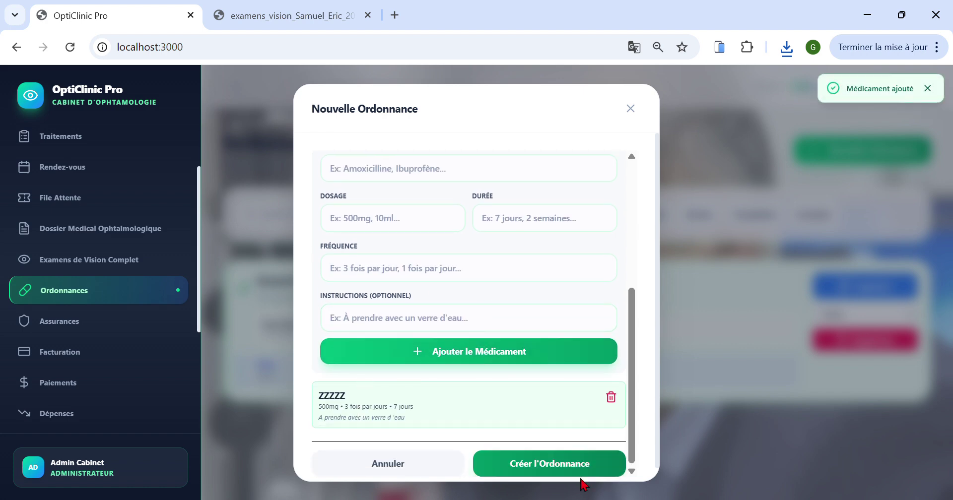
# Step: Create the prescription, review its ZZZZZ medication entry, and print the ophthalmological prescription
pyautogui.click(581, 463)
pyautogui.scroll(-2, 323, 308)
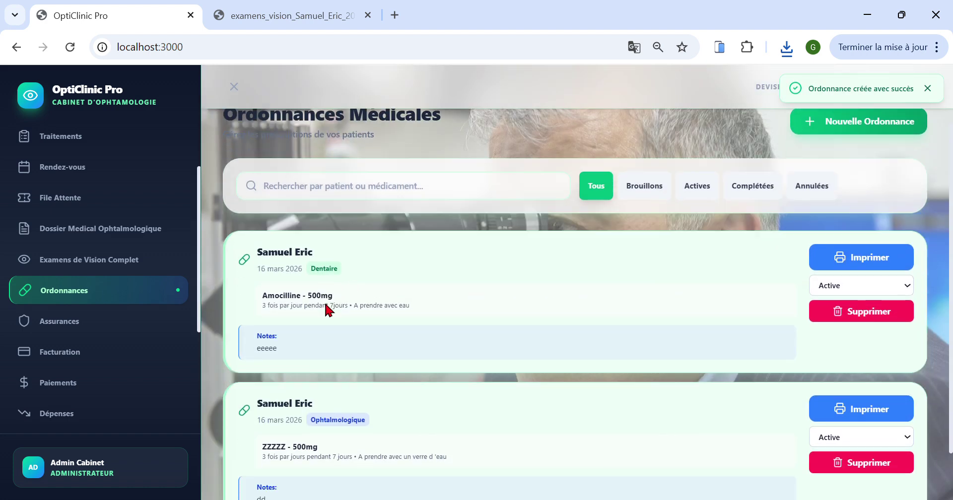
pyautogui.moveTo(261, 400); pyautogui.dragTo(626, 423)
pyautogui.click(842, 362)
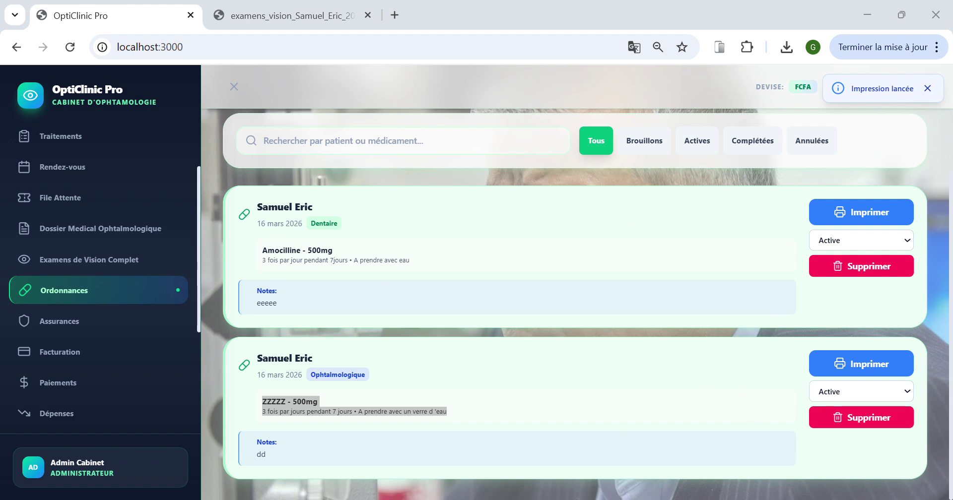
# Step: Open the insurance management module and review the patient's NSIA insurance record
pyautogui.click(60, 321)
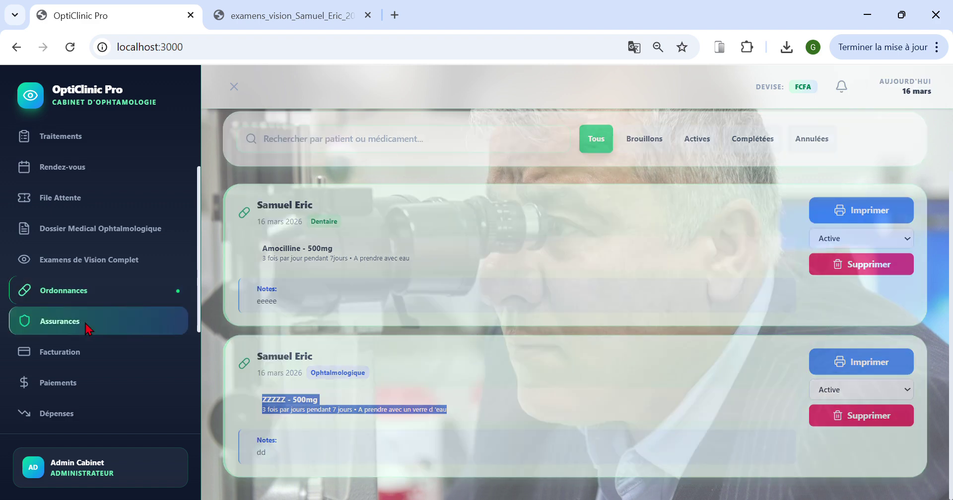
pyautogui.scroll(-2, 645, 233)
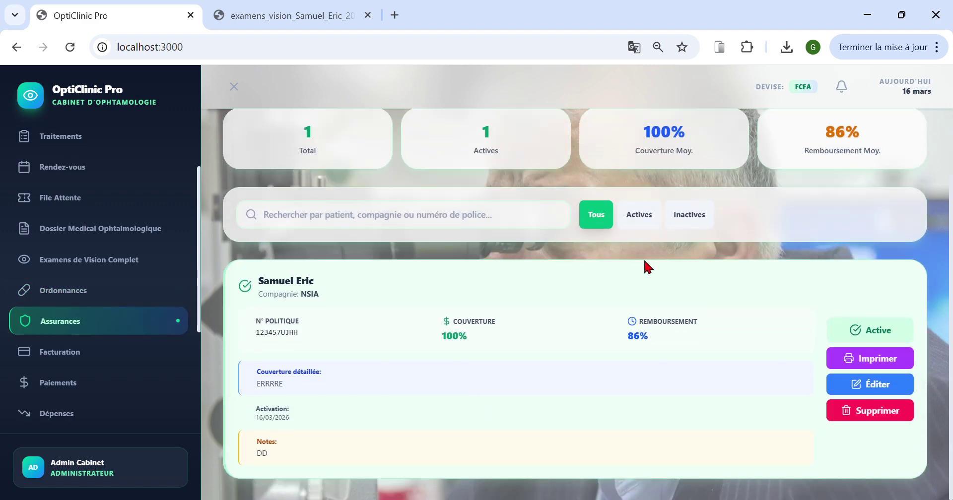
pyautogui.scroll(2, 707, 253)
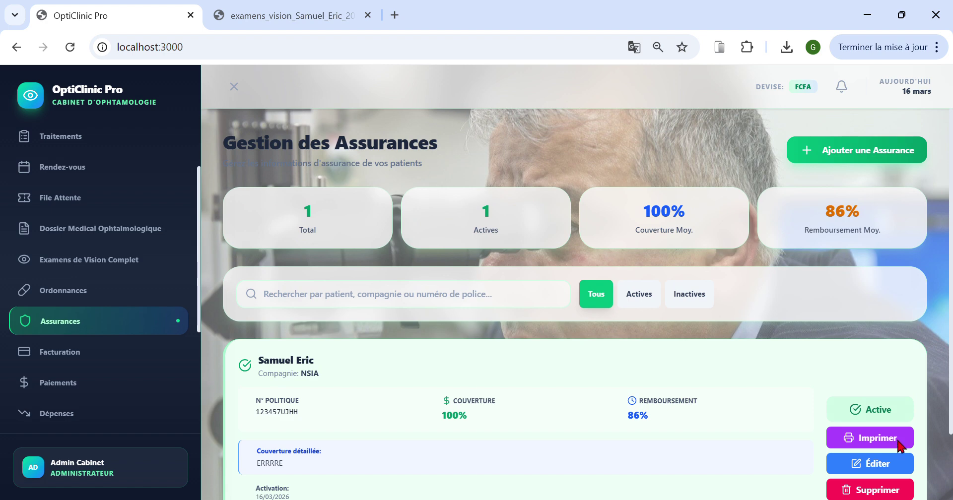
# Step: Deactivate the patient's NSIA insurance and reactivate it
pyautogui.click(857, 407)
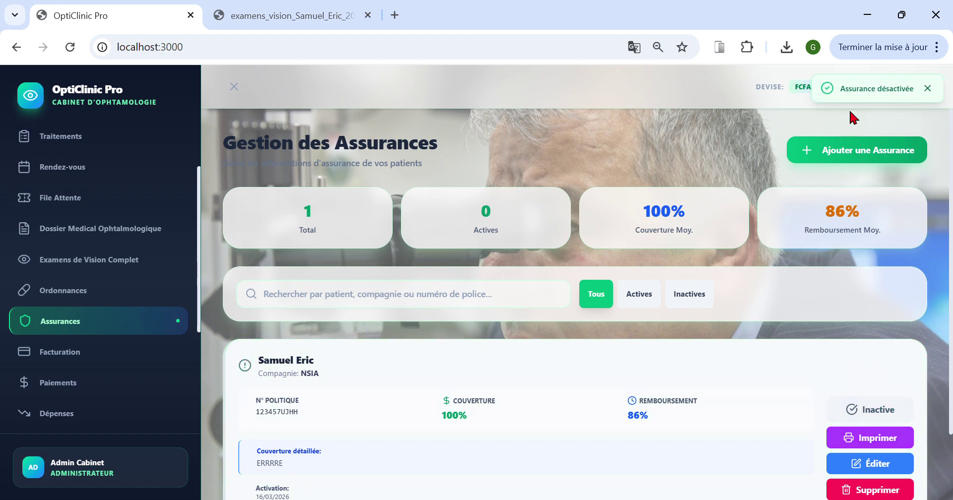
pyautogui.click(854, 404)
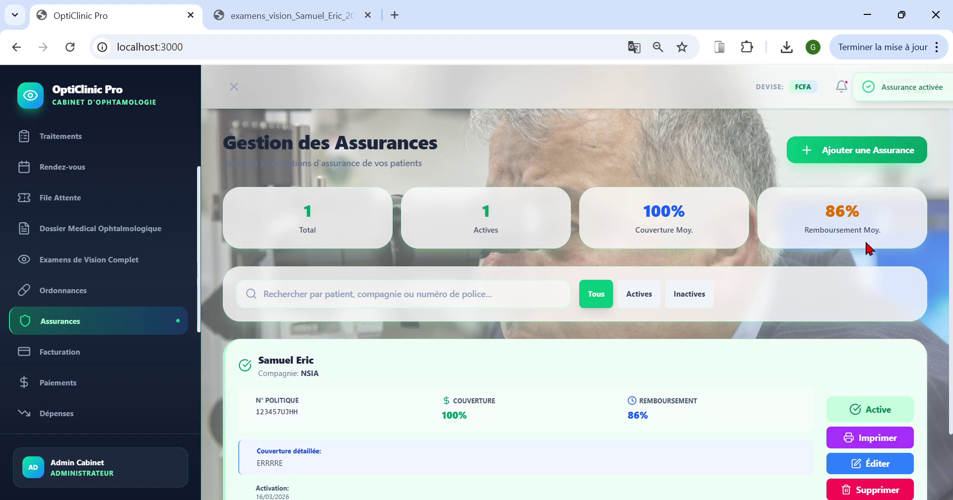
# Step: Start a new insurance record for the patient with azt as the company and enter the policy number
pyautogui.click(868, 150)
pyautogui.click(464, 179)
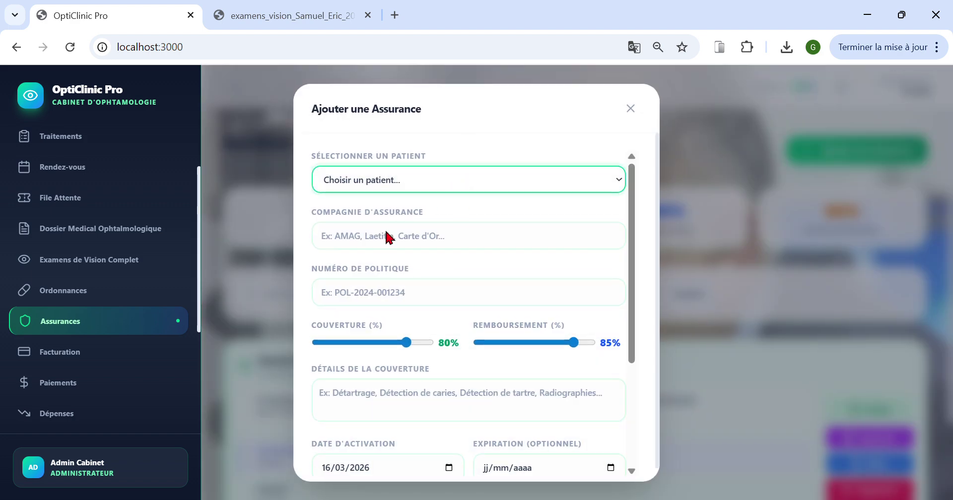
pyautogui.click(402, 229)
pyautogui.click(450, 240)
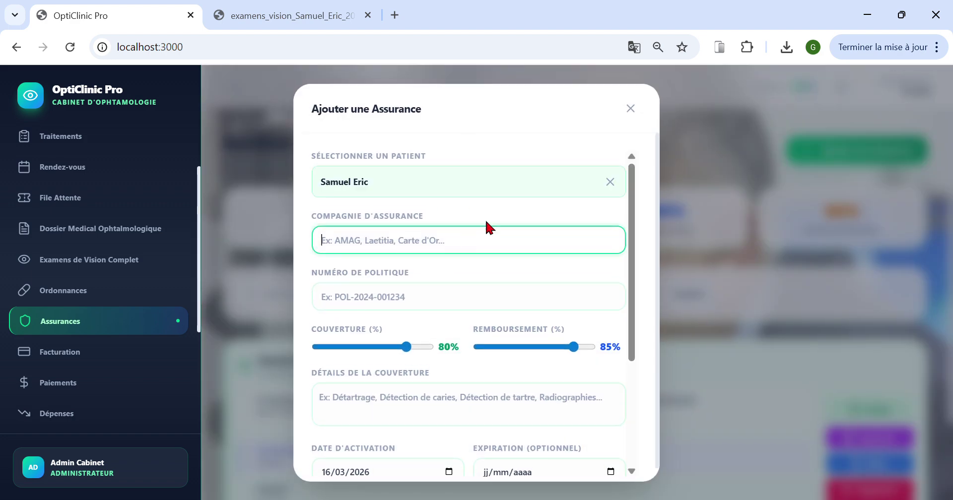
pyautogui.write('azt')
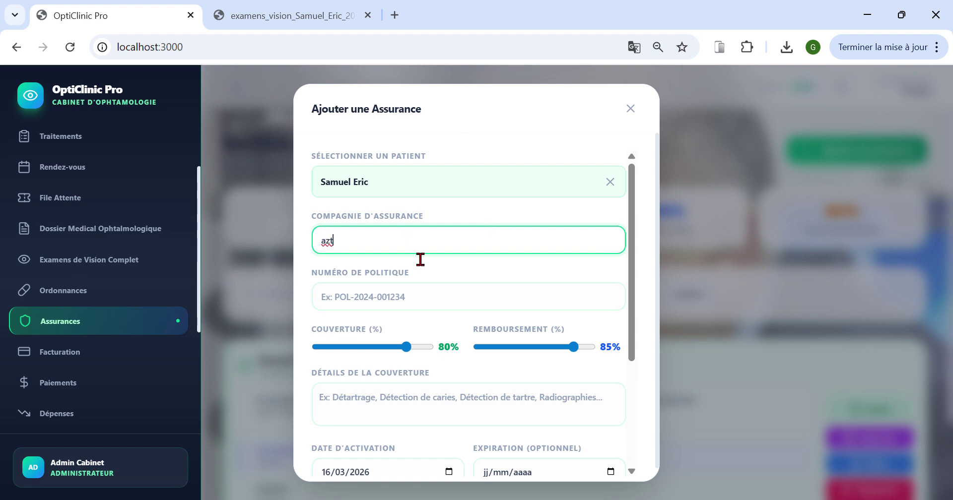
pyautogui.click(388, 307)
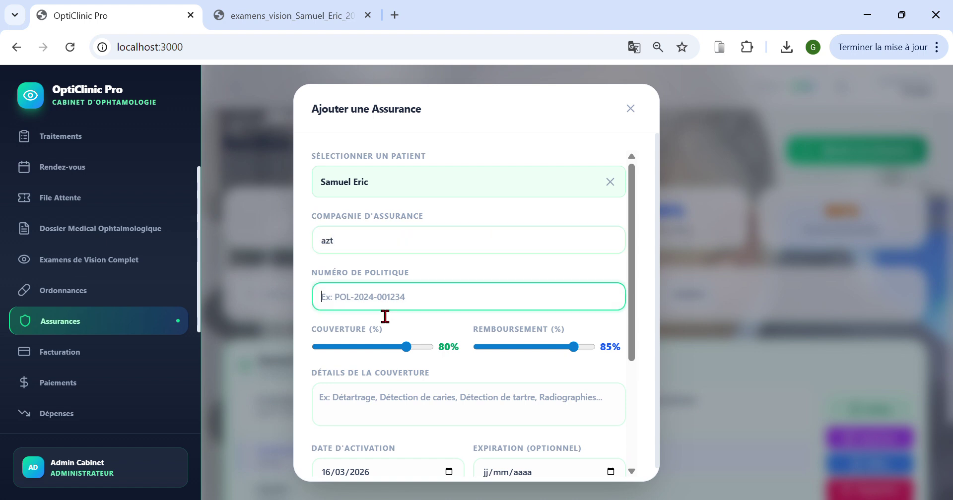
pyautogui.write('123456')
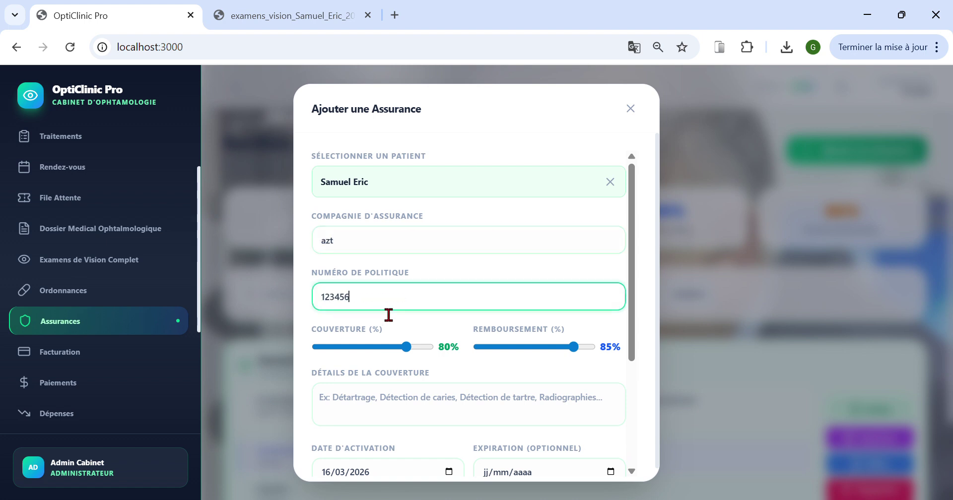
# Step: Set the insurance coverage to 83% and the reimbursement to 91%, and enter ZERTYUIO as the coverage details
pyautogui.click(410, 352)
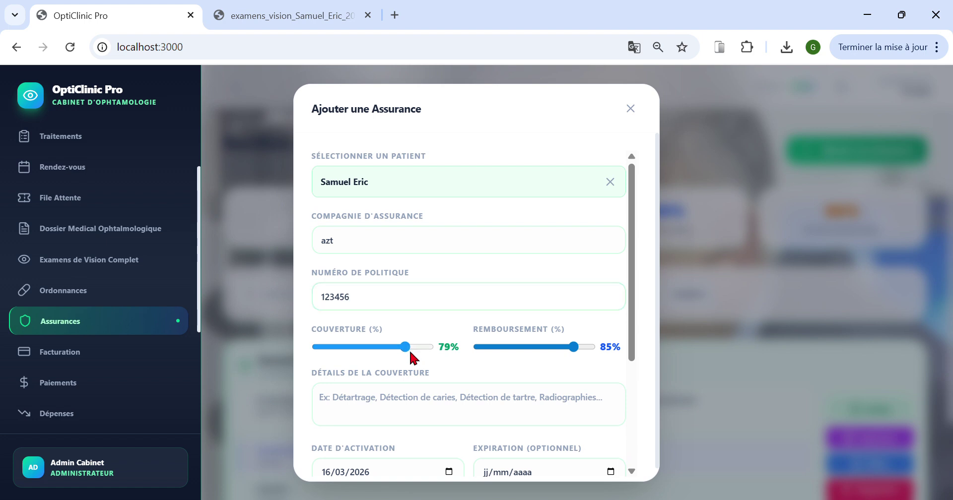
pyautogui.click(412, 353)
pyautogui.click(583, 354)
pyautogui.click(581, 351)
pyautogui.scroll(-3, 477, 375)
pyautogui.click(434, 253)
pyautogui.write('ZERTYUIO')
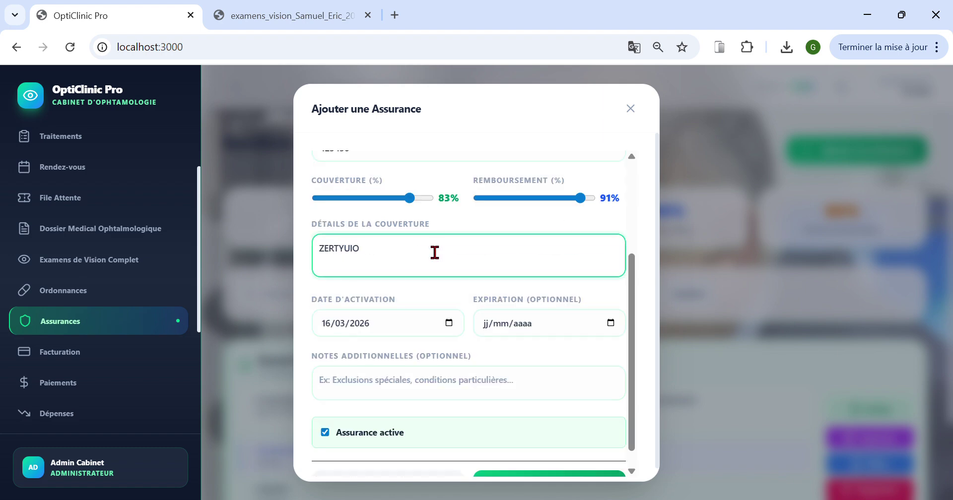
# Step: Enter GHJKLM as the additional notes and add the insurance record
pyautogui.scroll(-1, 437, 358)
pyautogui.click(402, 380)
pyautogui.write('GHJKLM')
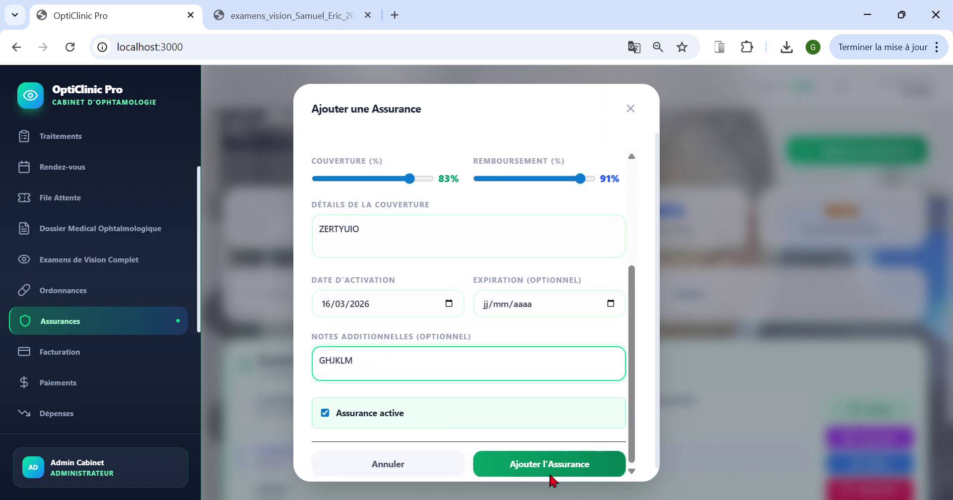
pyautogui.click(551, 470)
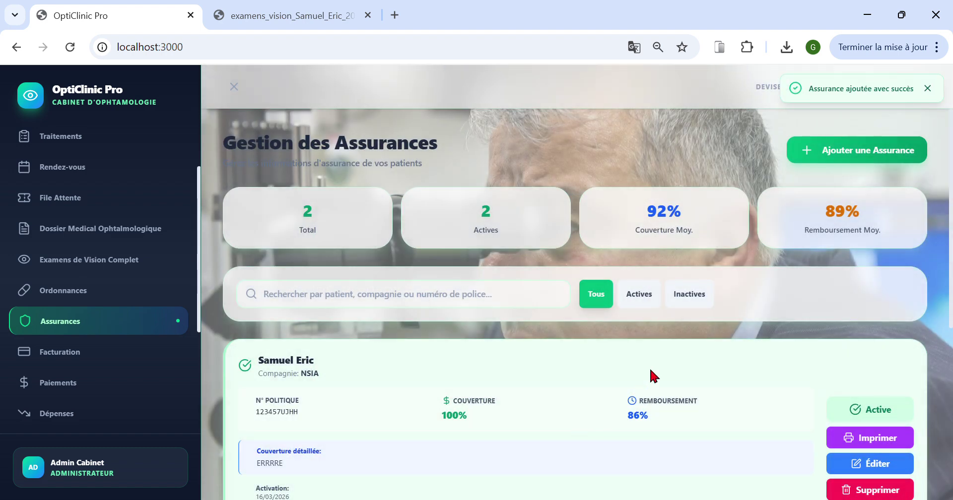
# Step: Review the new azt insurance record in the list and print it
pyautogui.scroll(-6, 649, 377)
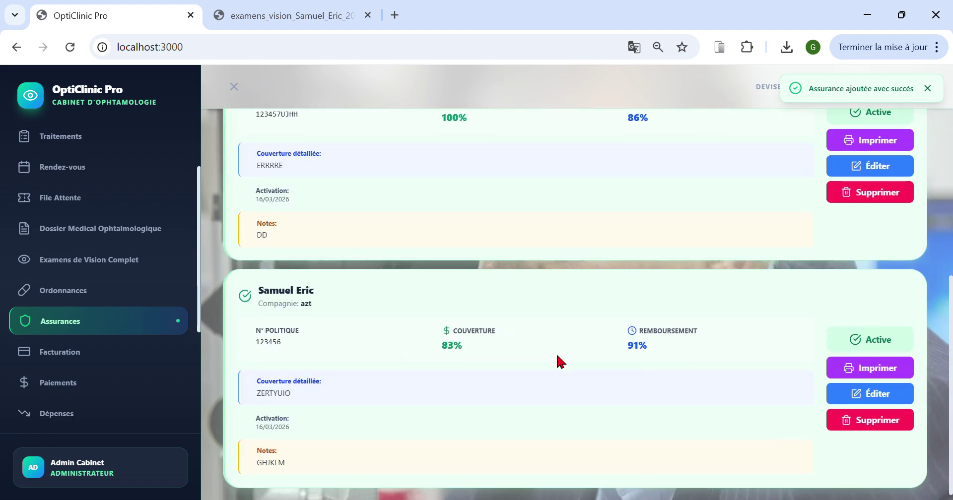
pyautogui.scroll(3, 594, 358)
pyautogui.scroll(-3, 600, 363)
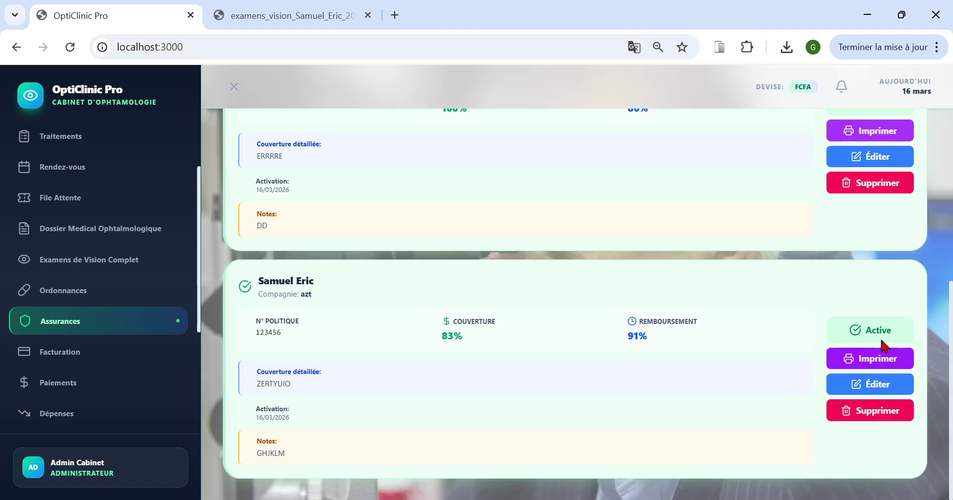
pyautogui.click(857, 361)
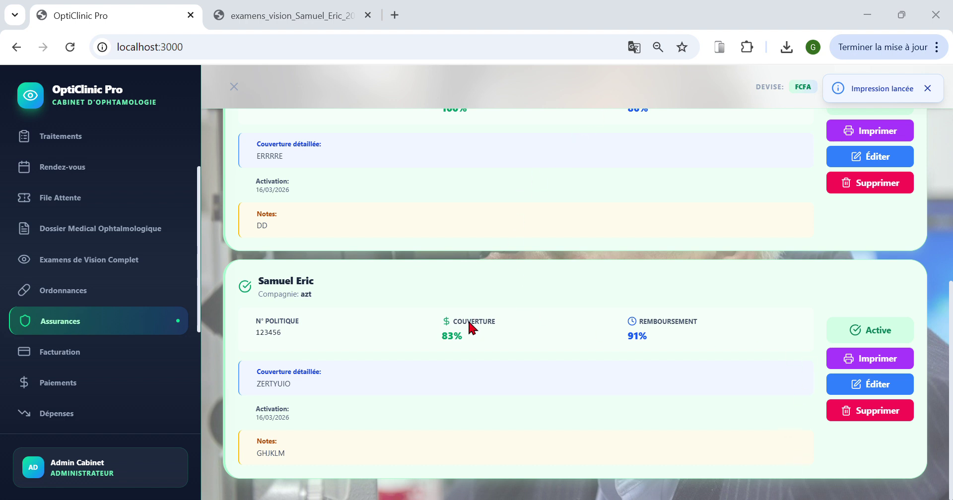
# Step: Start a new invoice in Facturation, selecting the registered patient and the practitioner with the 35% commission
pyautogui.click(77, 353)
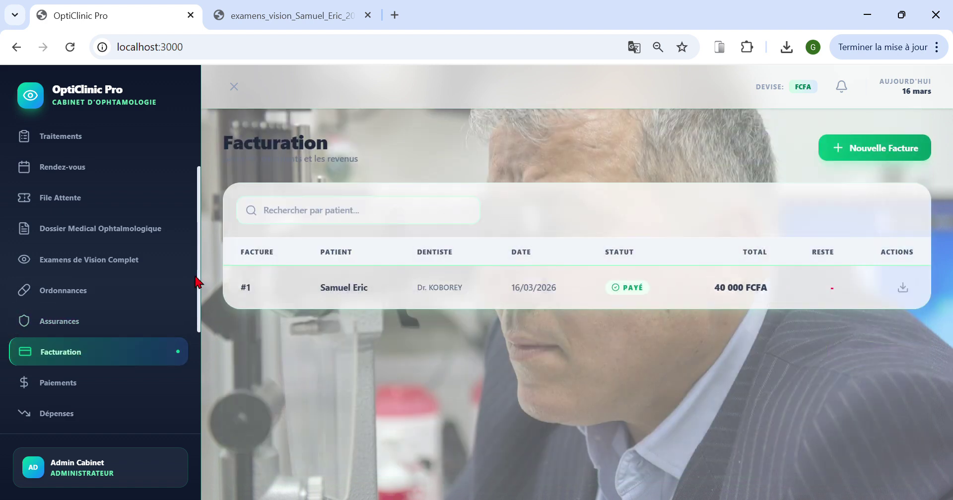
pyautogui.click(863, 145)
pyautogui.click(426, 201)
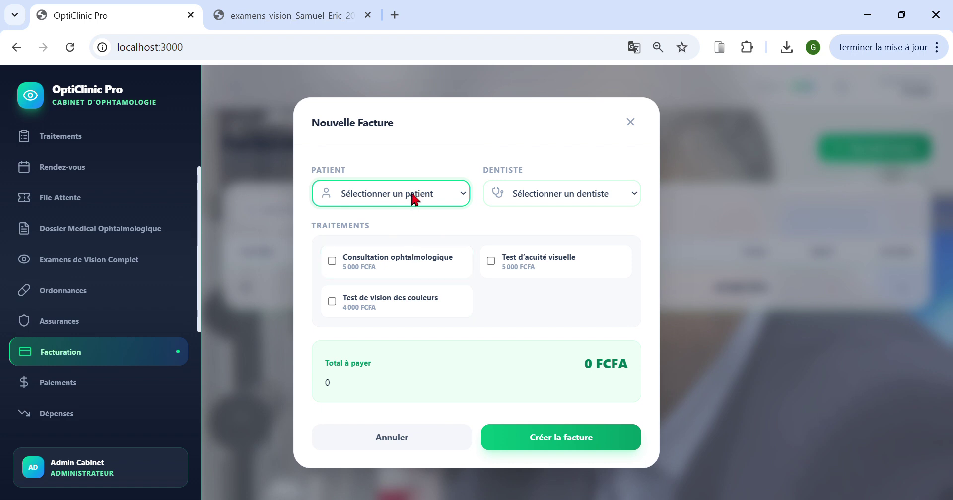
pyautogui.click(397, 237)
pyautogui.click(548, 198)
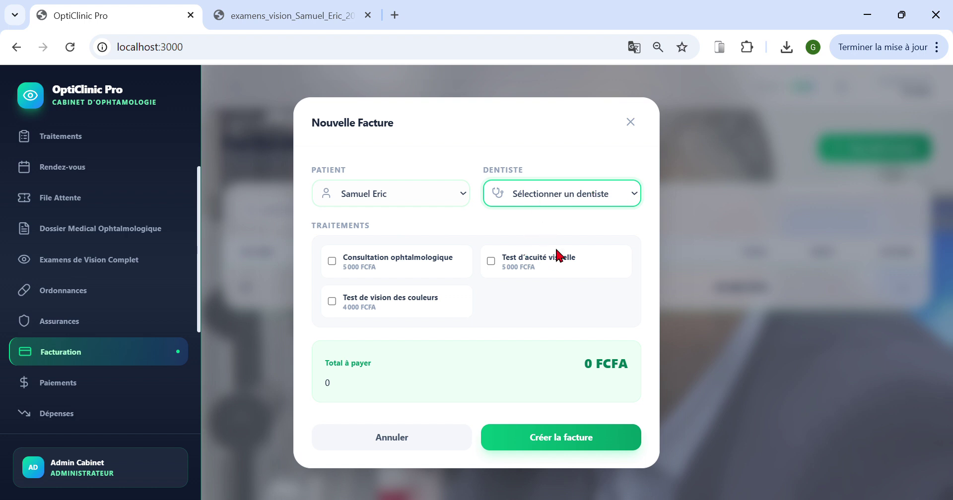
pyautogui.press('Down')
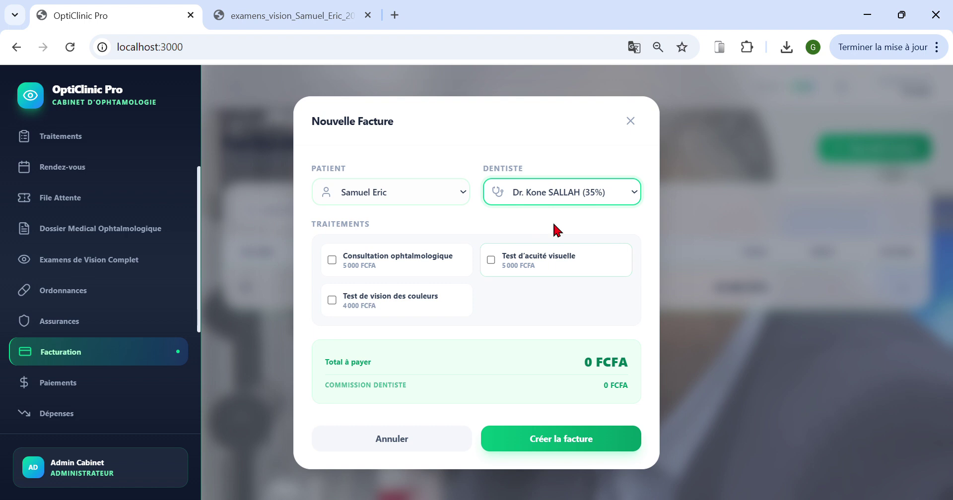
# Step: Add Consultation ophtalmologique, Test d'acuité visuelle and Test de vision des couleurs to the invoice and create it
pyautogui.click(333, 260)
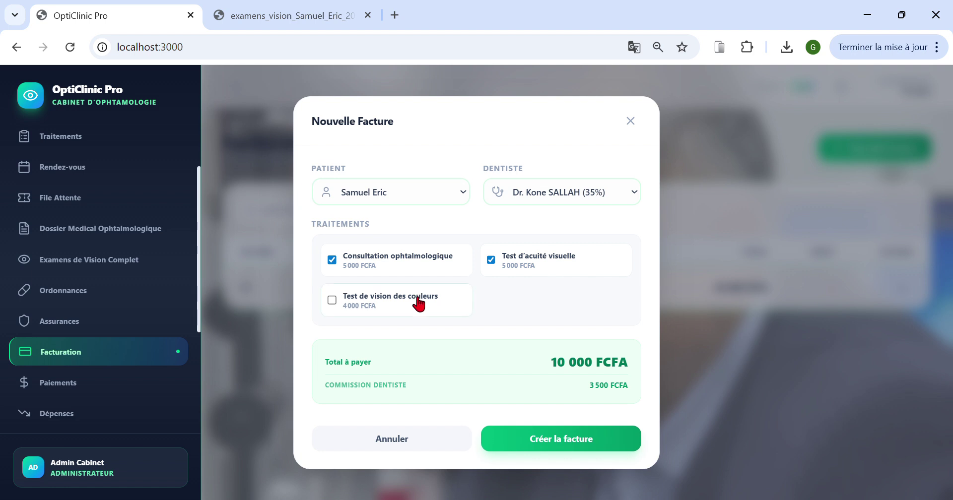
pyautogui.click(332, 301)
pyautogui.moveTo(549, 365); pyautogui.dragTo(632, 387)
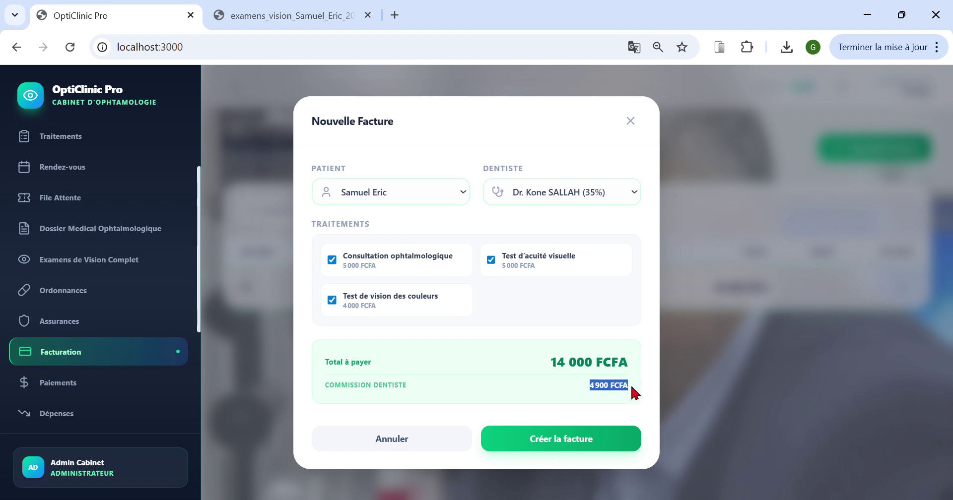
pyautogui.click(568, 388)
pyautogui.click(548, 450)
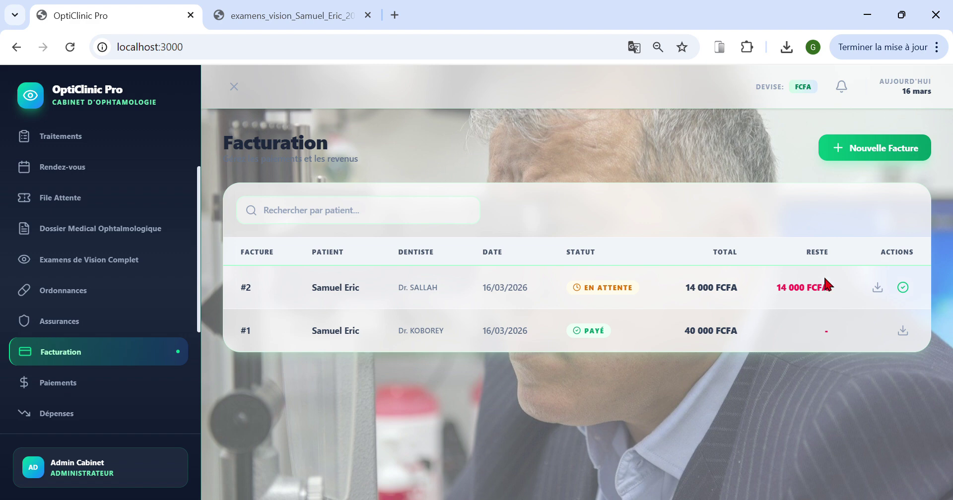
# Step: Record a payment of 14000 FCFA for invoice #2 with Virement as the method
pyautogui.scroll(-2, 110, 308)
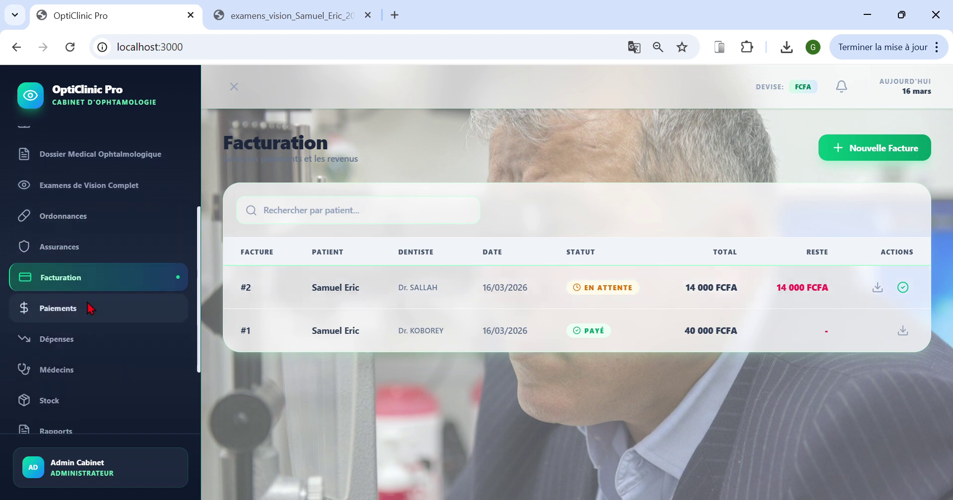
pyautogui.click(110, 309)
pyautogui.click(800, 149)
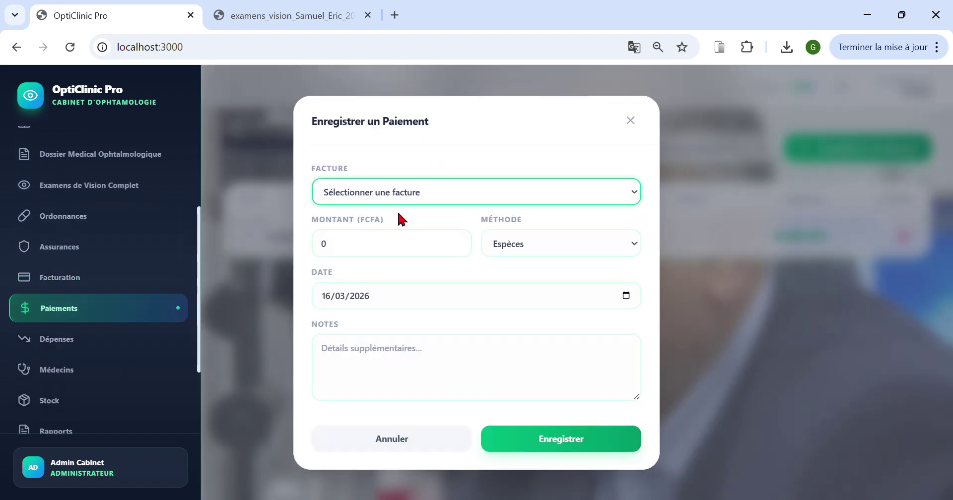
pyautogui.press('Down')
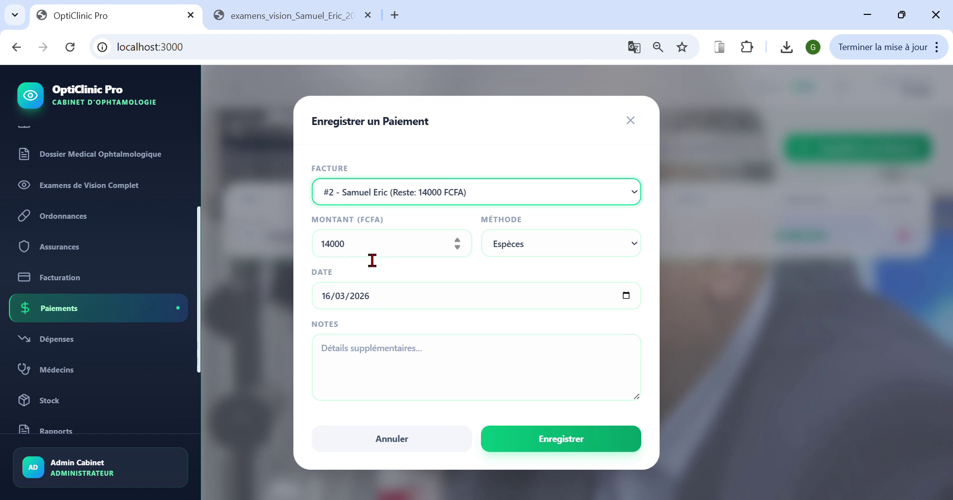
pyautogui.click(562, 250)
pyautogui.click(545, 306)
pyautogui.click(528, 447)
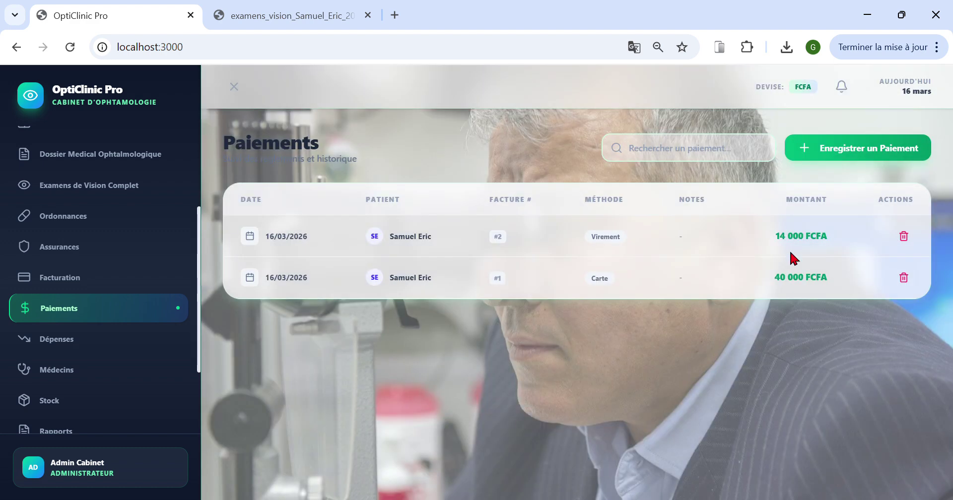
# Step: Return to the invoice list and download invoice #2 as a PDF
pyautogui.click(106, 273)
pyautogui.moveTo(613, 299); pyautogui.dragTo(635, 295)
pyautogui.click(902, 290)
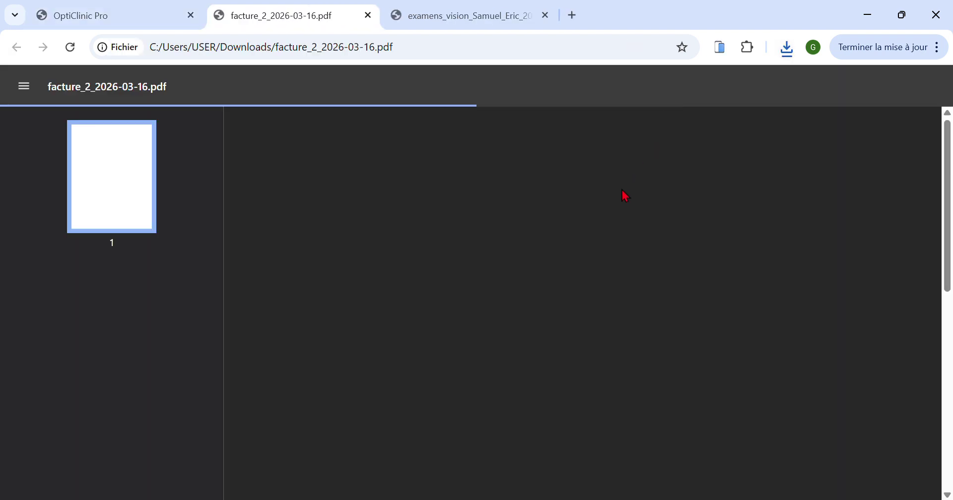
# Step: Review the patient, practitioner, treatments and financial summary in the invoice PDF, and close the old vision exam PDF
pyautogui.scroll(-2, 685, 292)
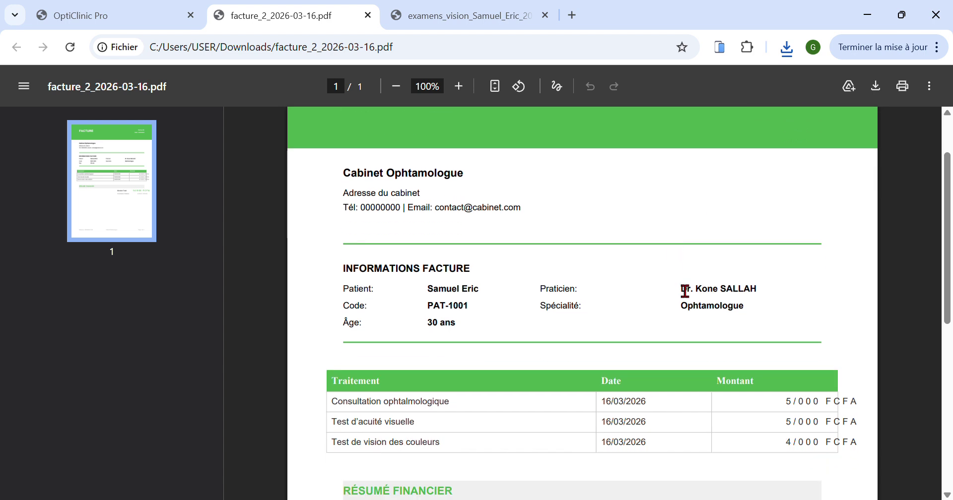
pyautogui.moveTo(685, 292); pyautogui.dragTo(739, 291)
pyautogui.moveTo(433, 289); pyautogui.dragTo(502, 307)
pyautogui.scroll(-1, 516, 325)
pyautogui.moveTo(347, 326); pyautogui.dragTo(466, 332)
pyautogui.click(427, 344)
pyautogui.scroll(-3, 789, 358)
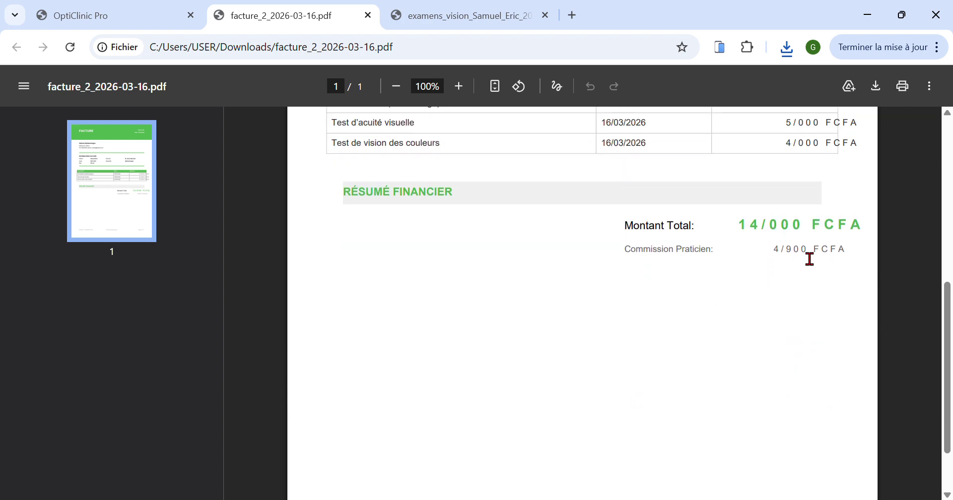
pyautogui.scroll(5, 809, 258)
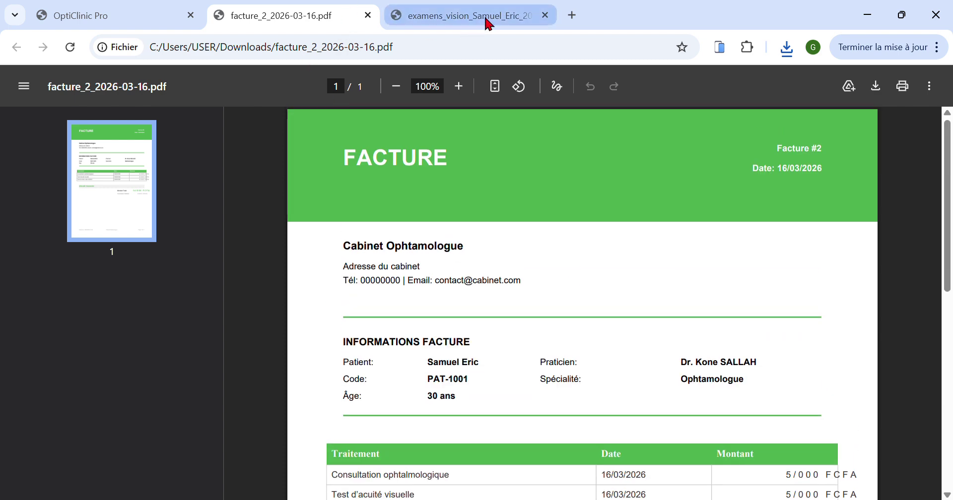
pyautogui.click(545, 15)
pyautogui.click(153, 7)
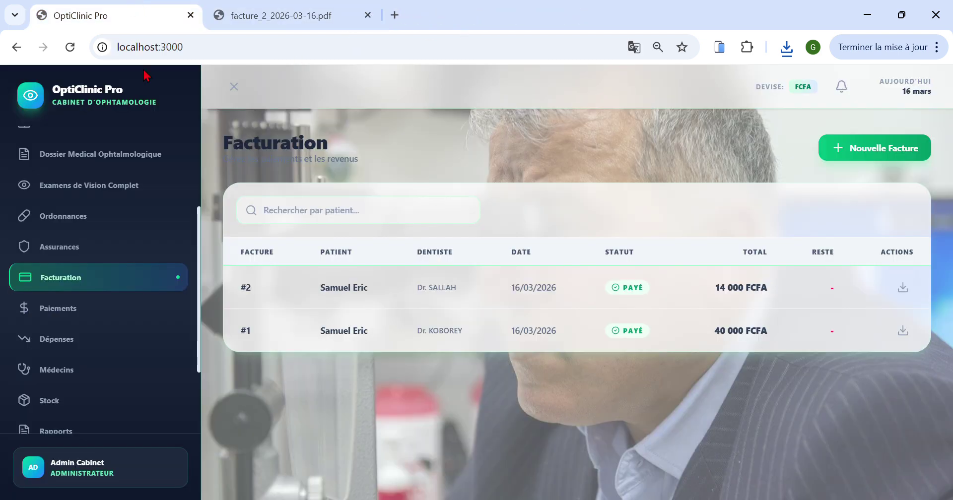
# Step: Check the payment history and the clinic's expenses list
pyautogui.scroll(-2, 106, 288)
pyautogui.click(123, 245)
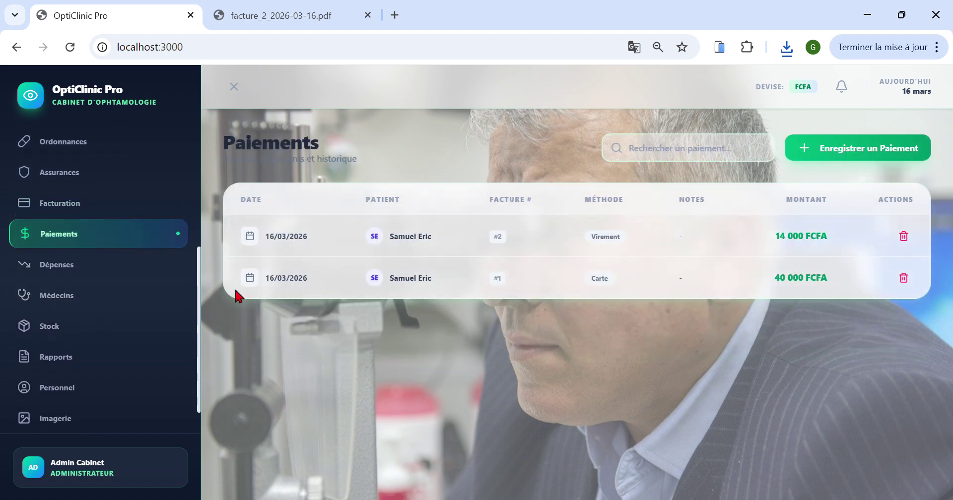
pyautogui.click(86, 268)
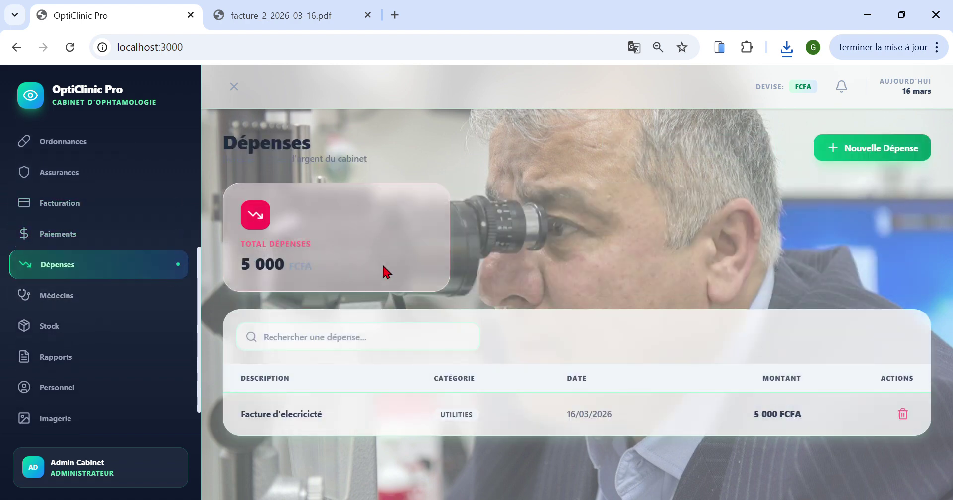
# Step: Check the ophthalmology practitioner's commission in Médecins and download that practitioner's payslip PDF from the month closing summary
pyautogui.click(96, 302)
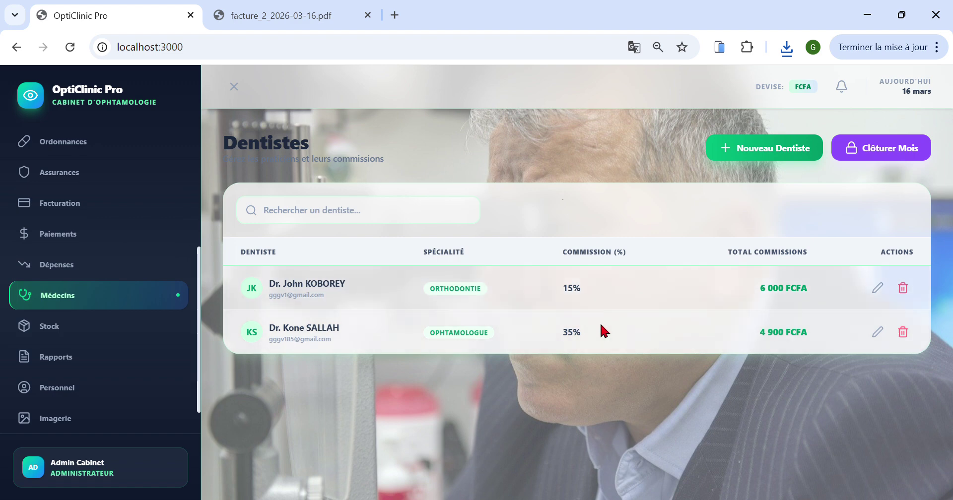
pyautogui.moveTo(586, 330); pyautogui.dragTo(561, 337)
pyautogui.moveTo(807, 340); pyautogui.dragTo(761, 339)
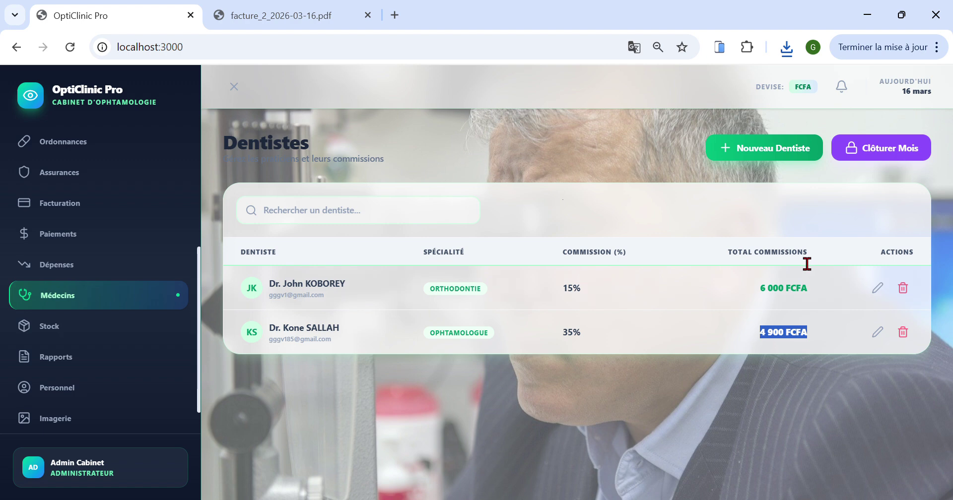
pyautogui.click(867, 152)
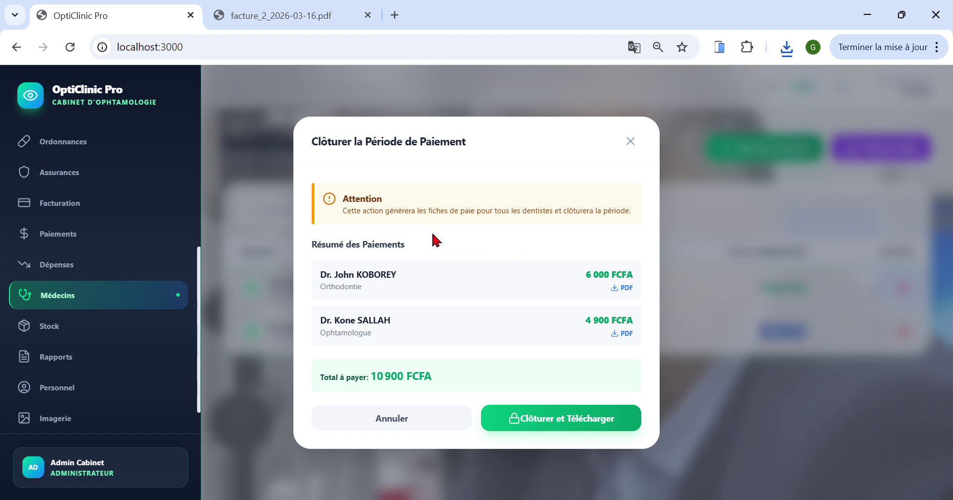
pyautogui.click(618, 332)
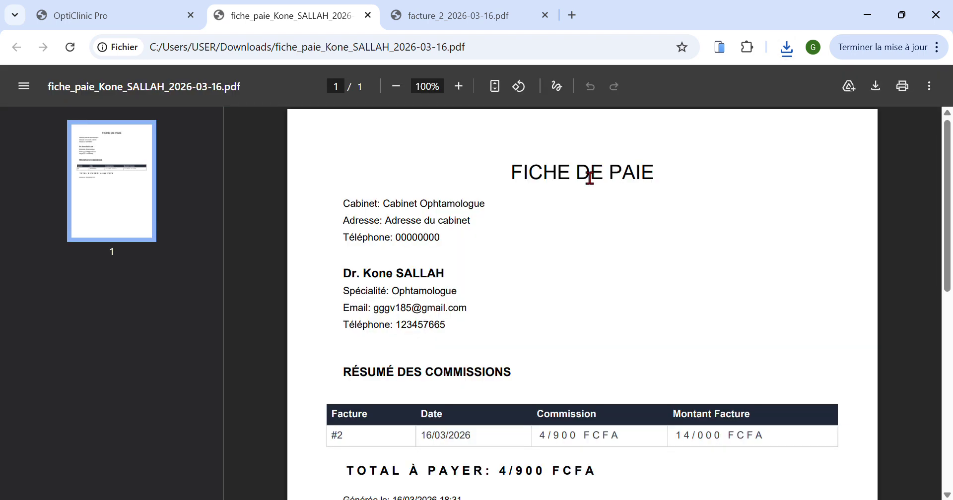
# Step: Review the payslip's commission summary and total to pay, and close the invoice PDF and the month closing dialog
pyautogui.moveTo(545, 182); pyautogui.dragTo(739, 185)
pyautogui.scroll(-4, 568, 304)
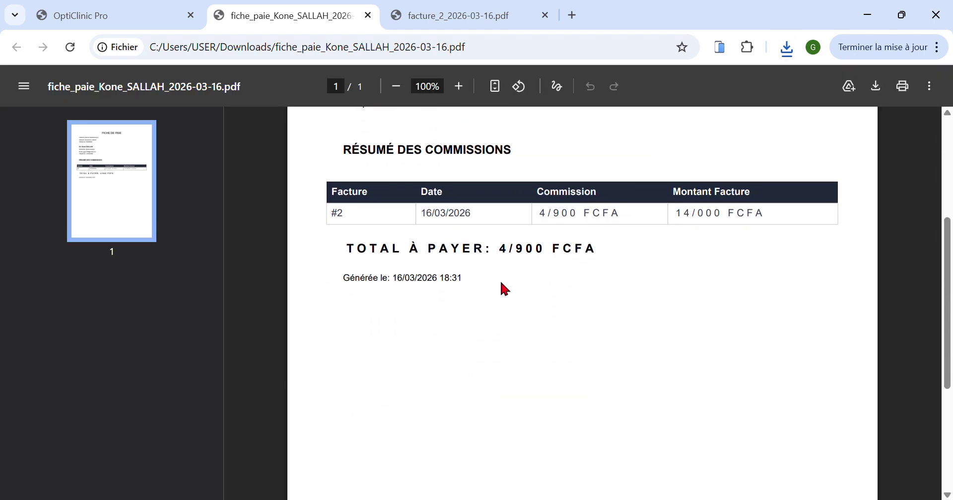
pyautogui.moveTo(330, 212); pyautogui.dragTo(798, 214)
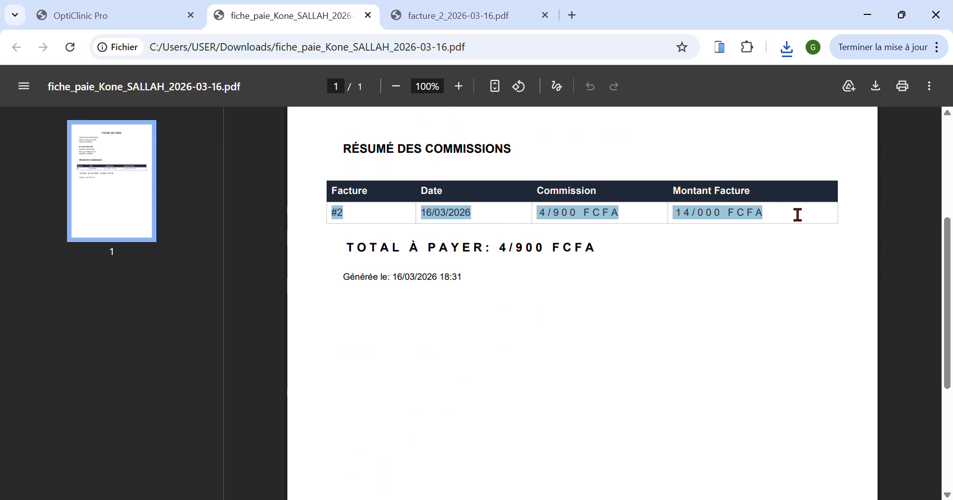
pyautogui.moveTo(500, 247); pyautogui.dragTo(511, 266)
pyautogui.scroll(4, 526, 273)
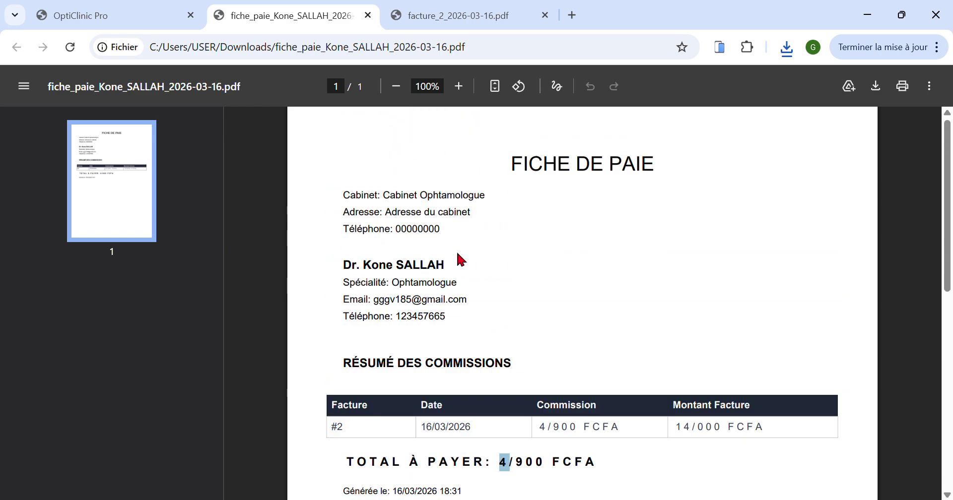
pyautogui.click(545, 15)
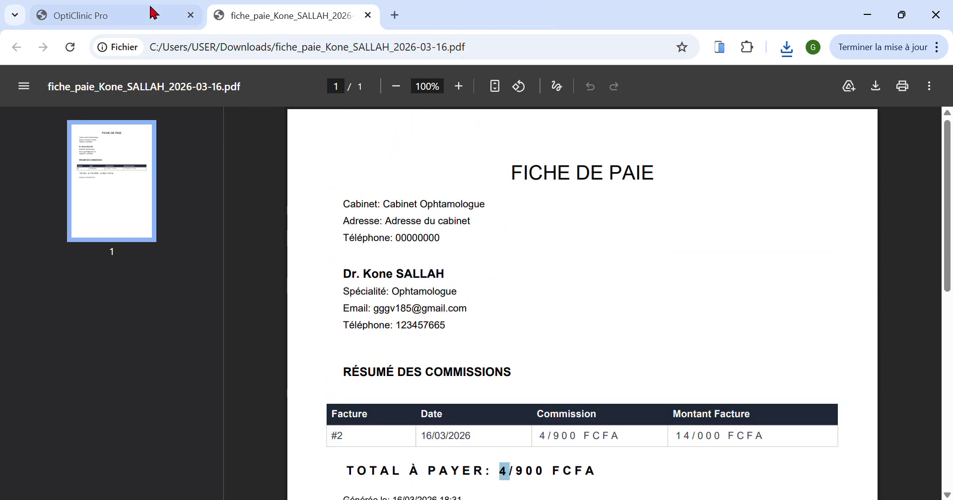
pyautogui.click(154, 12)
pyautogui.click(631, 144)
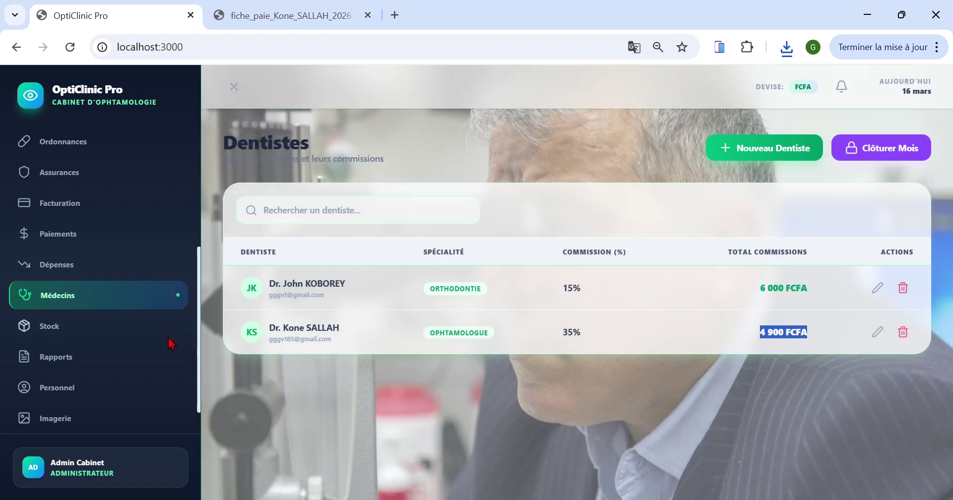
# Step: Examine the stock inventory, the movement history and the editable details of Gants (Boîte de 100)
pyautogui.click(139, 325)
pyautogui.scroll(-1, 804, 286)
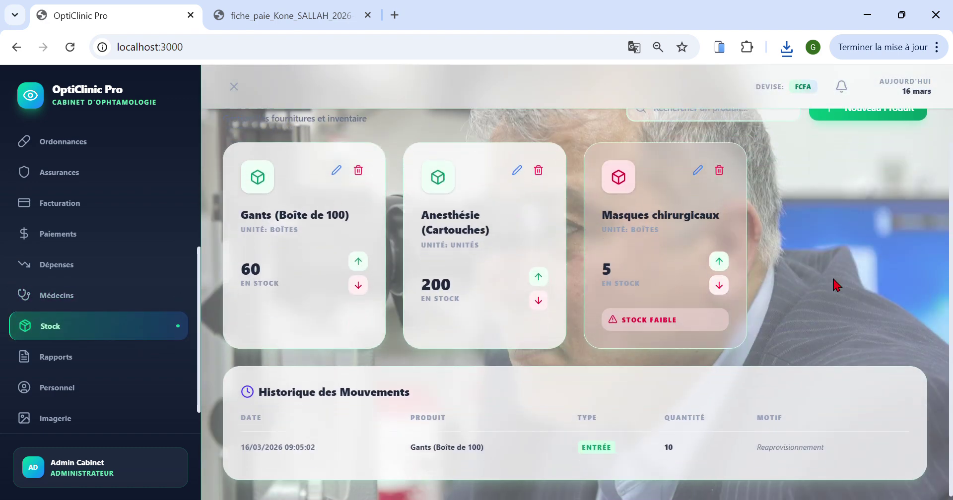
pyautogui.scroll(1, 786, 237)
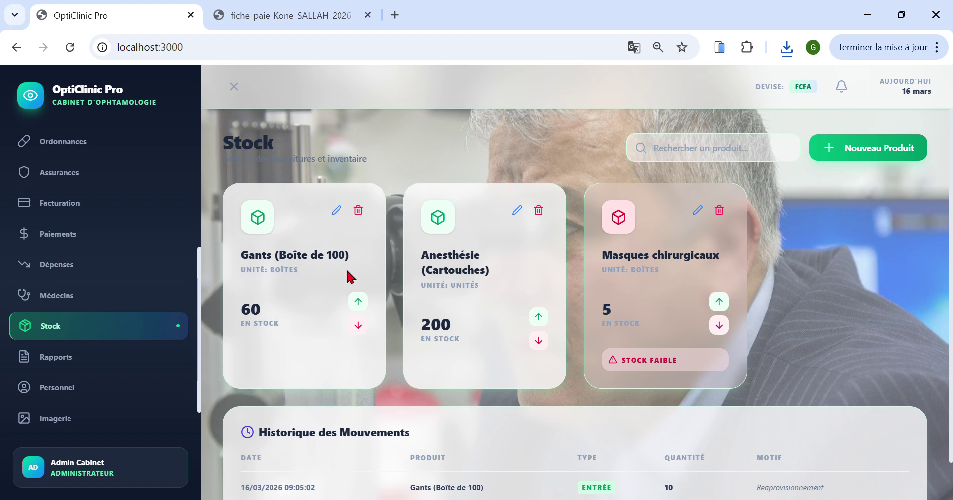
pyautogui.click(337, 212)
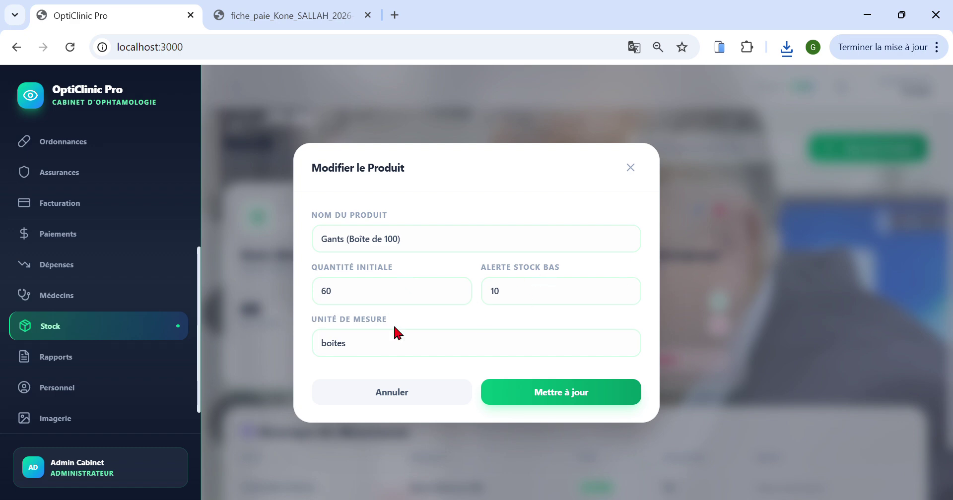
pyautogui.click(631, 168)
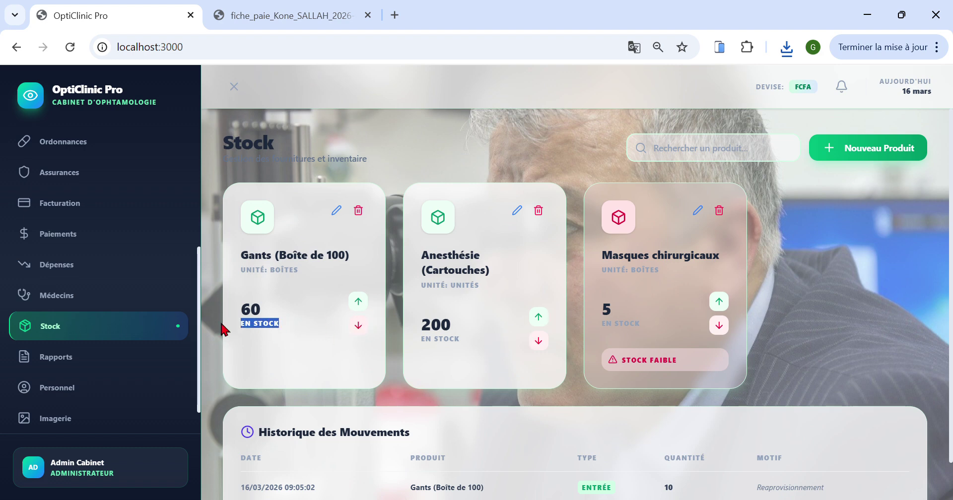
# Step: Record a stock removal of 10 for Gants (Boîte de 100) with Périmé as the reason
pyautogui.click(358, 325)
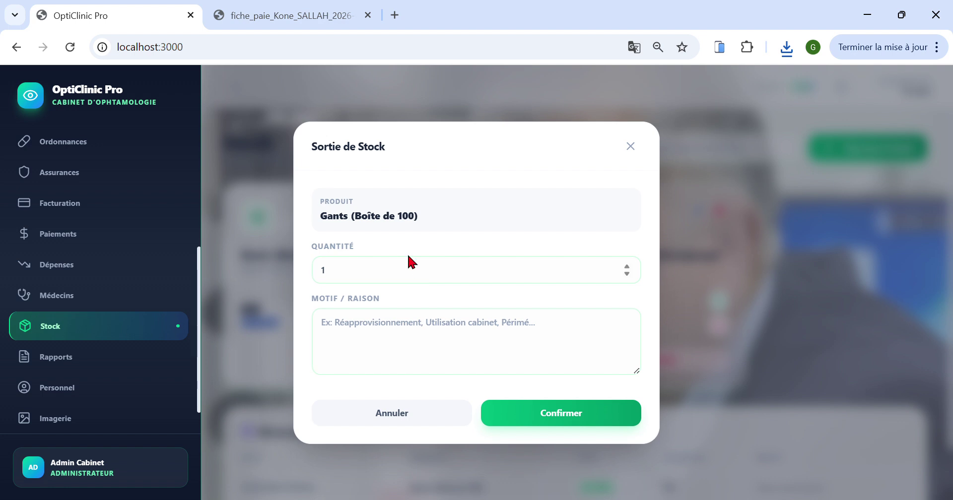
pyautogui.click(357, 279)
pyautogui.moveTo(358, 279); pyautogui.dragTo(262, 254)
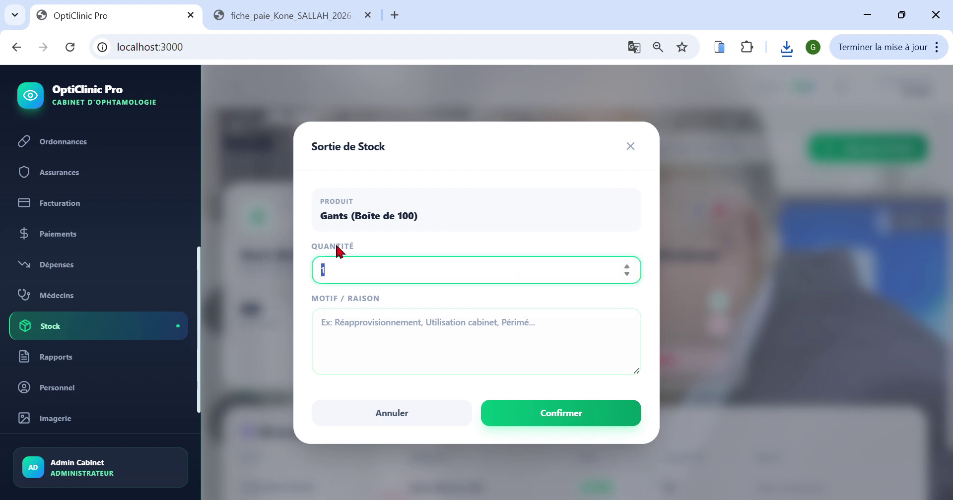
pyautogui.write('10')
pyautogui.click(397, 339)
pyautogui.write('Périmé')
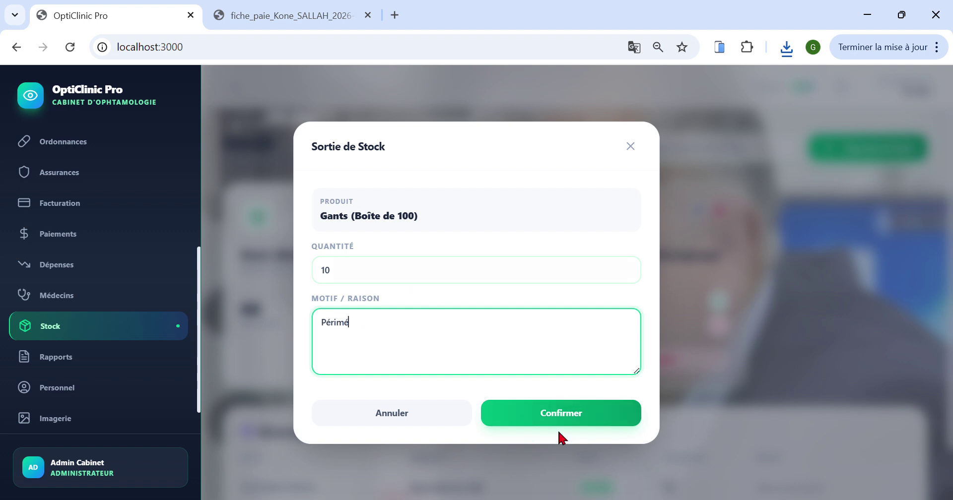
pyautogui.click(489, 405)
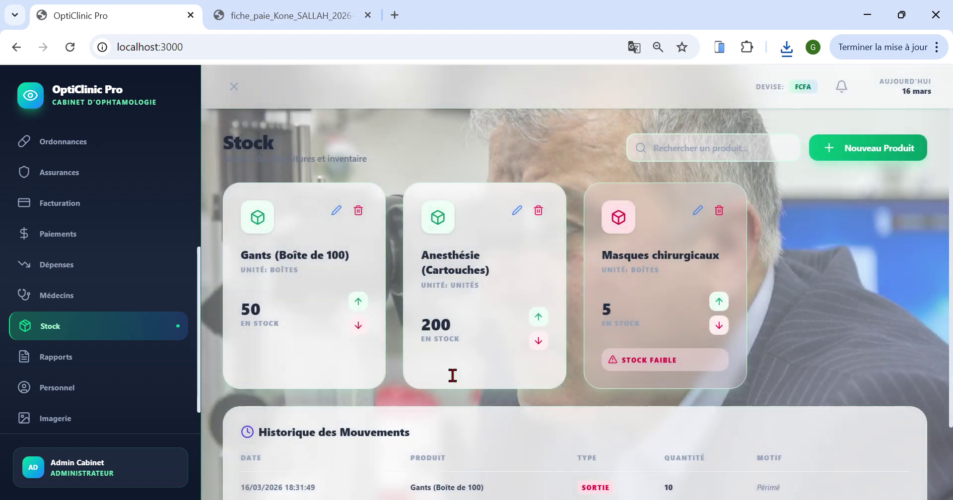
# Step: Check the remaining stock of Gants (Boîte de 100) and its latest entries in the movement history
pyautogui.moveTo(270, 311); pyautogui.dragTo(241, 313)
pyautogui.scroll(-2, 290, 319)
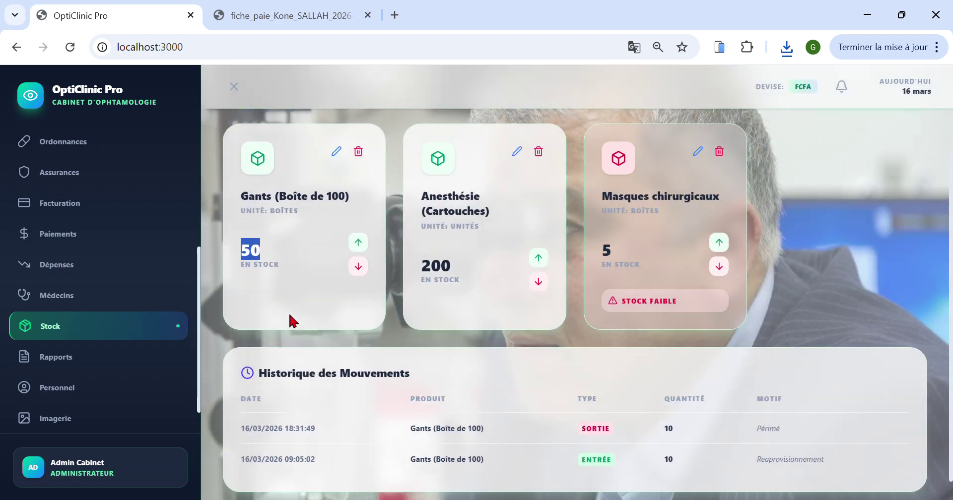
pyautogui.moveTo(404, 416); pyautogui.dragTo(223, 410)
pyautogui.moveTo(253, 357); pyautogui.dragTo(419, 379)
pyautogui.click(419, 379)
pyautogui.scroll(-1, 140, 344)
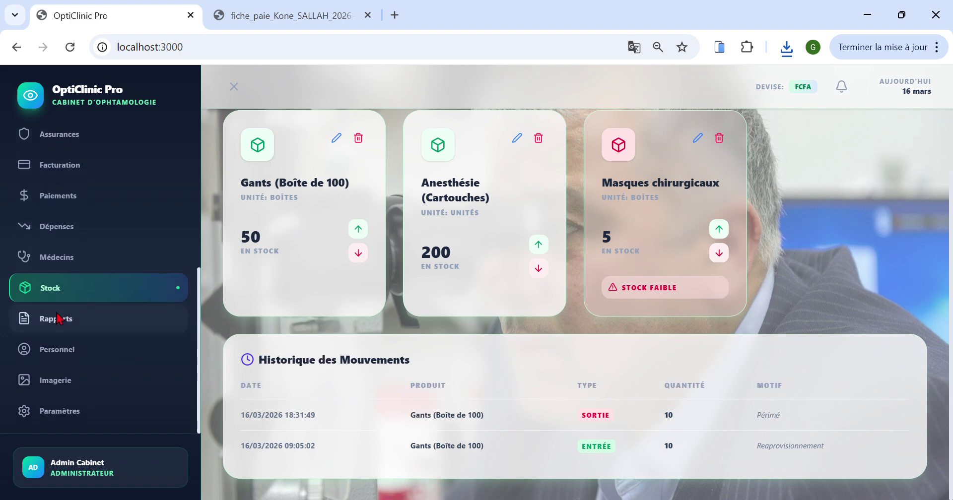
# Step: Glance at Rapports, examine the name, role, specialty, phone and email fields of the new member form in Personnel, and close it without saving
pyautogui.click(73, 318)
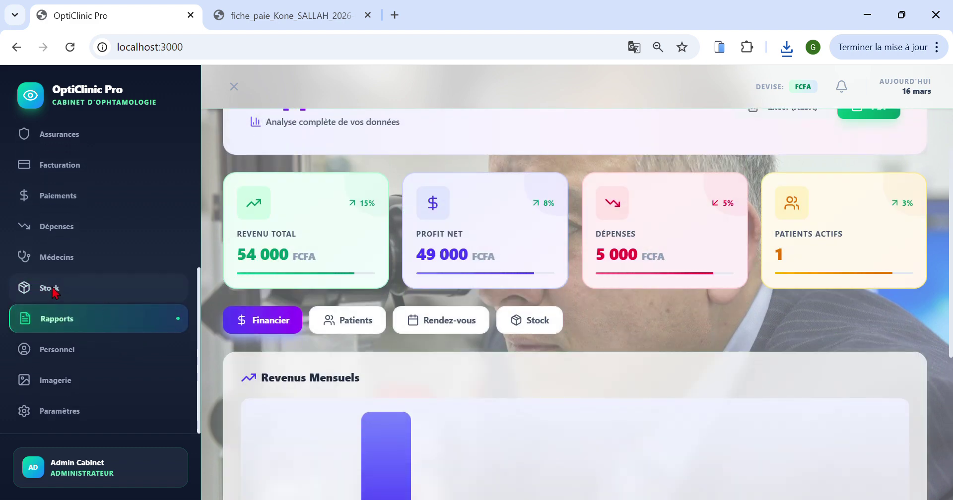
pyautogui.click(26, 350)
pyautogui.click(839, 149)
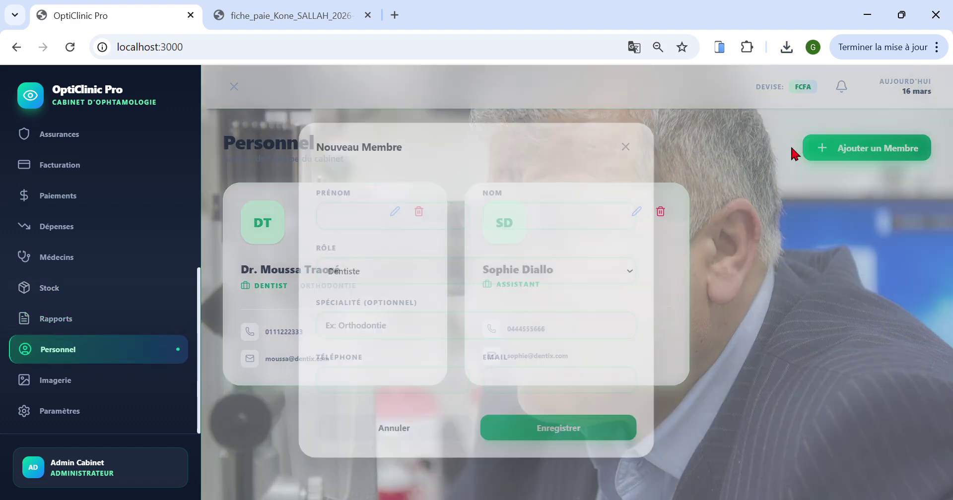
pyautogui.click(397, 263)
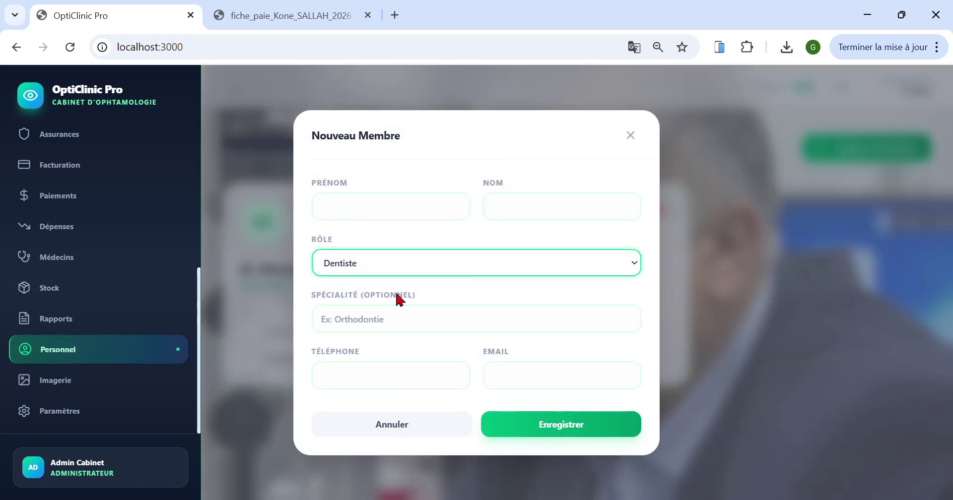
pyautogui.click(372, 310)
pyautogui.click(378, 208)
pyautogui.click(616, 219)
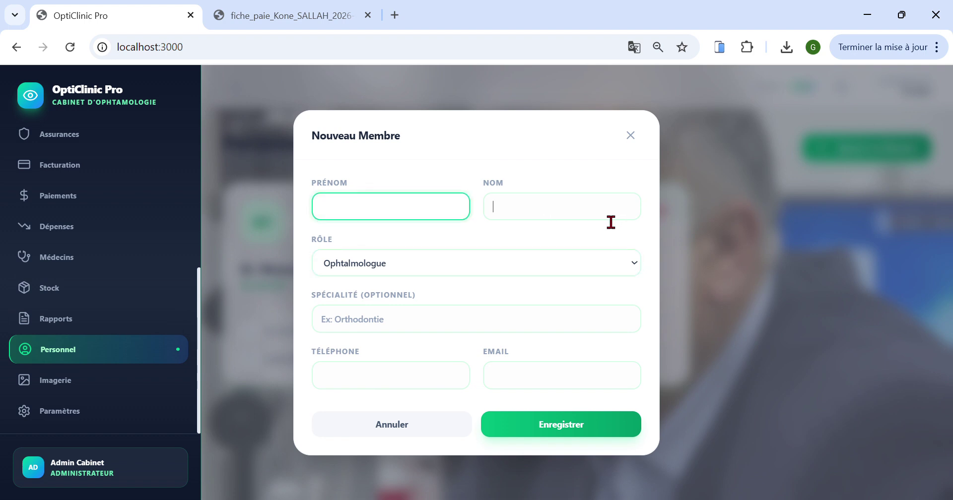
pyautogui.click(386, 322)
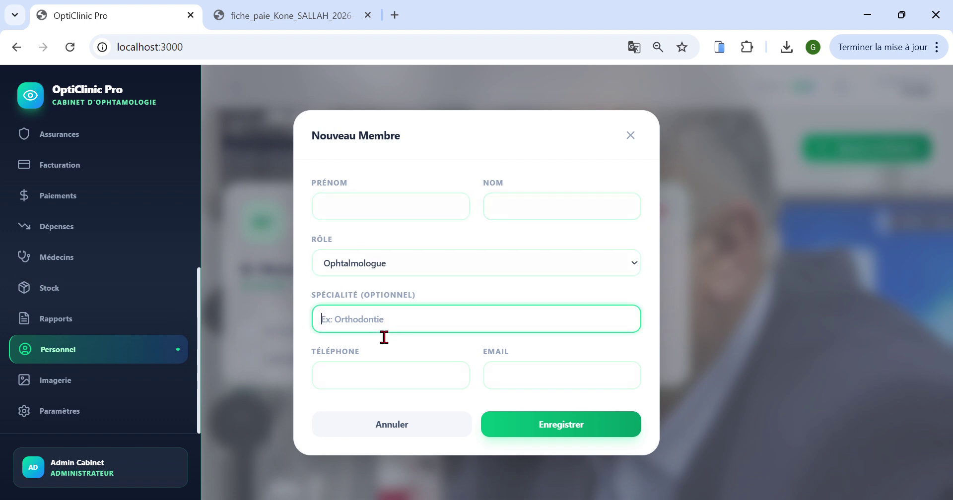
pyautogui.click(373, 378)
pyautogui.click(571, 390)
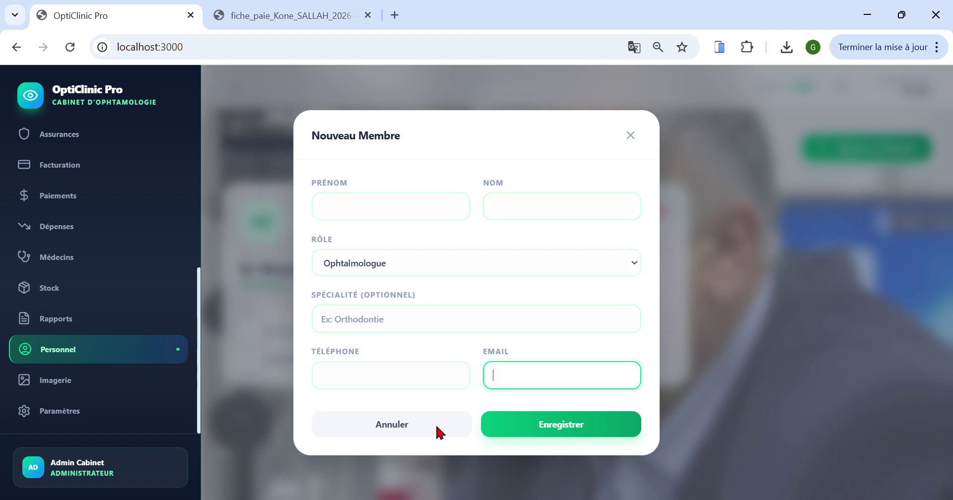
pyautogui.click(257, 371)
# Step: Start a new scan for the listed patient in Imagerie and import ChatGPT Image 3 mars 2026, 03_47_35.png
pyautogui.click(57, 380)
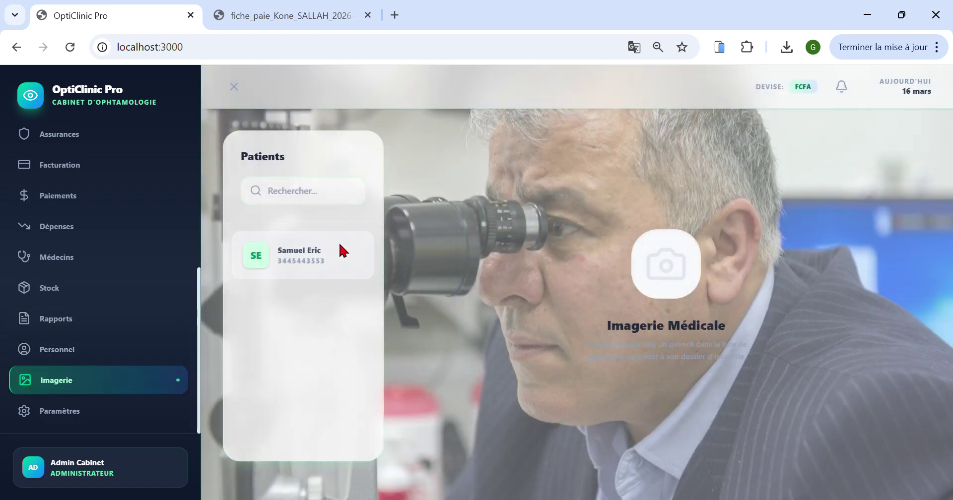
pyautogui.click(304, 199)
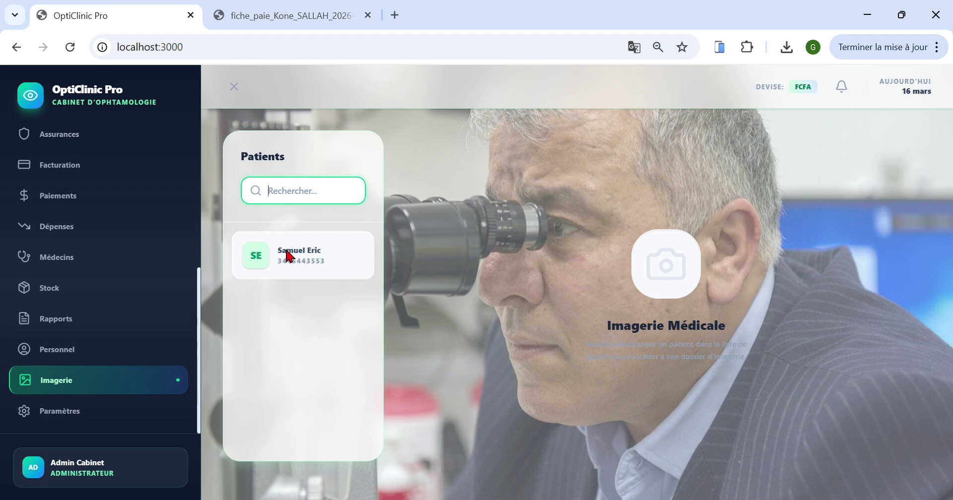
pyautogui.click(288, 256)
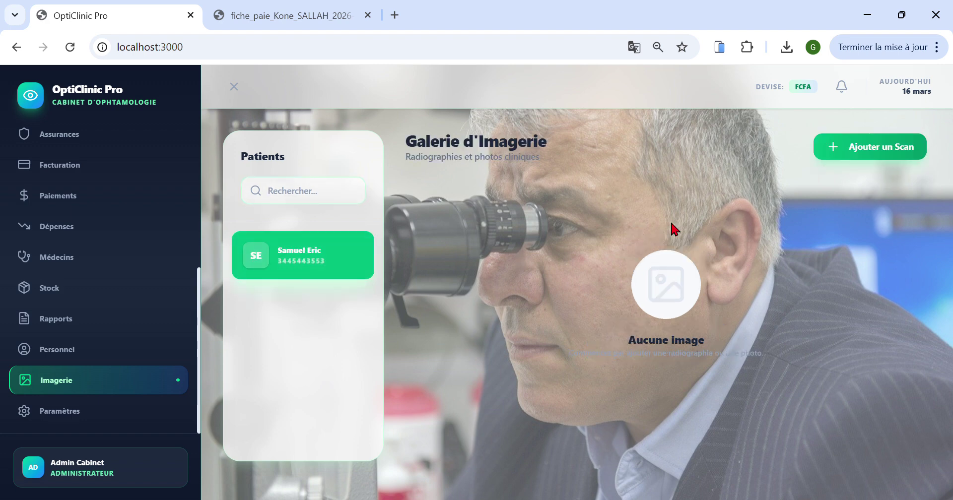
pyautogui.click(858, 153)
pyautogui.click(564, 229)
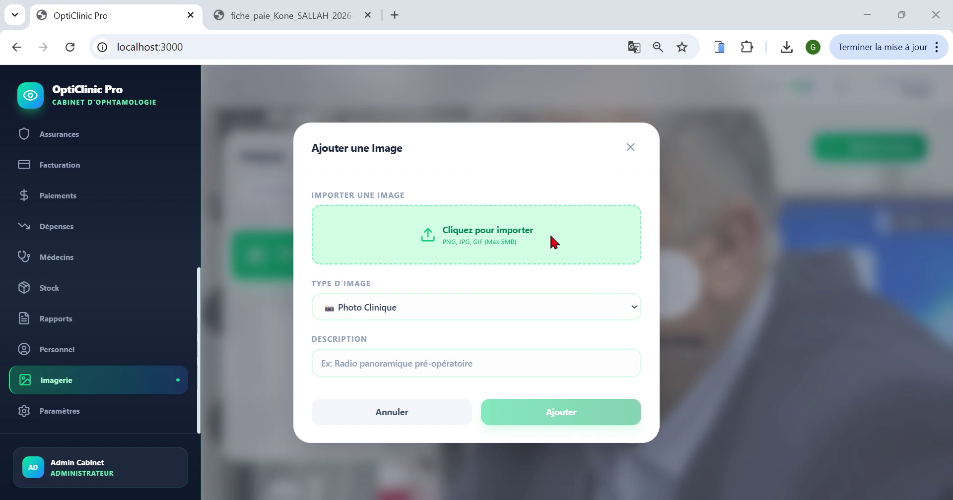
pyautogui.doubleClick(180, 243)
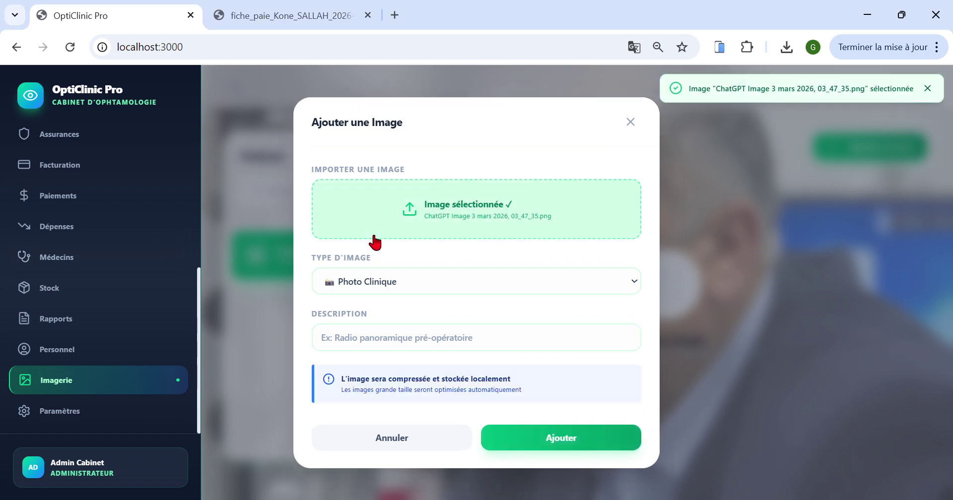
# Step: Describe the image as "Radio de l'oeil", add it to the patient's gallery, and view it enlarged
pyautogui.click(477, 352)
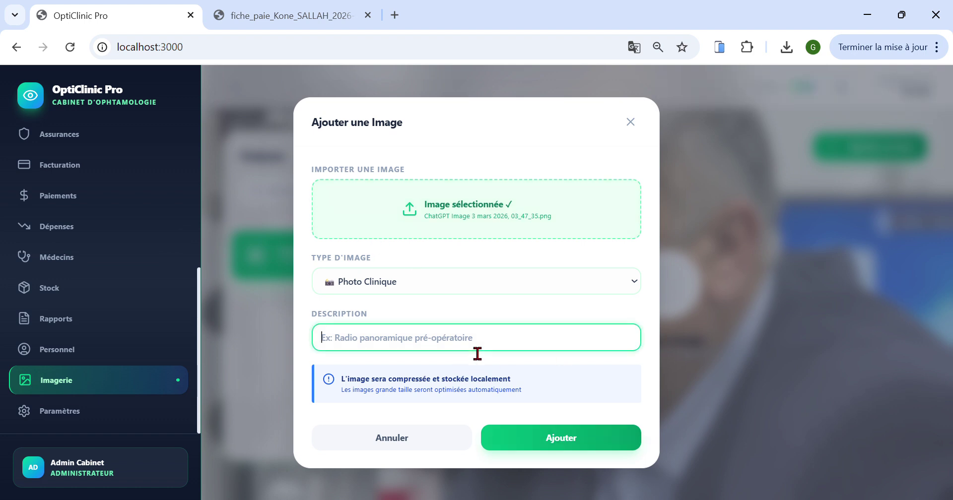
pyautogui.write("Radio de l'")
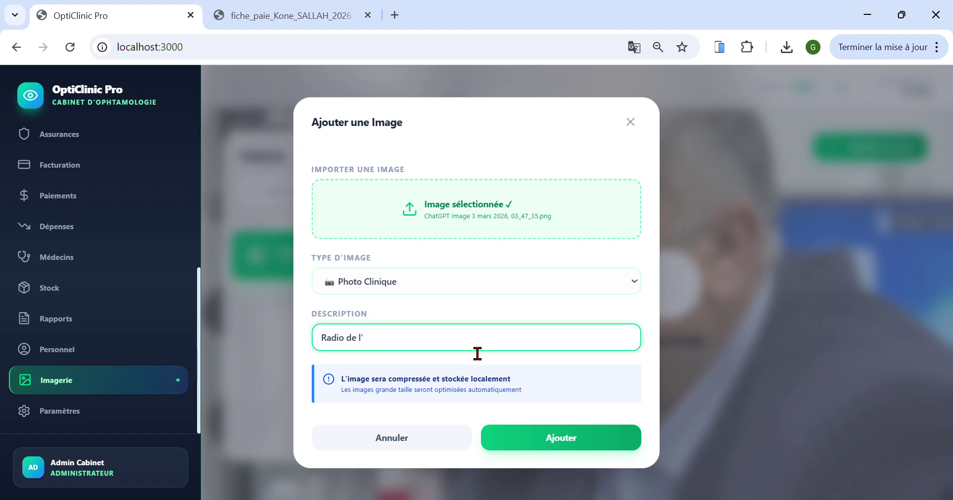
pyautogui.click(531, 440)
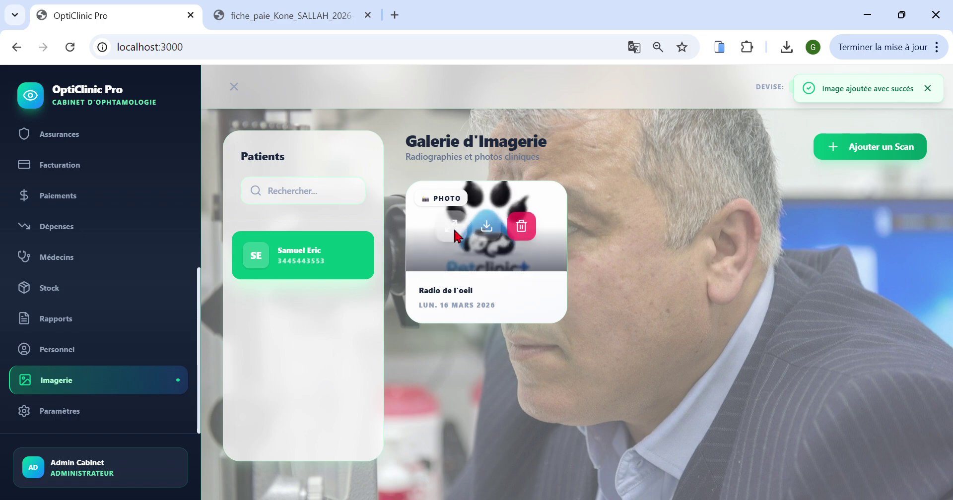
pyautogui.click(508, 193)
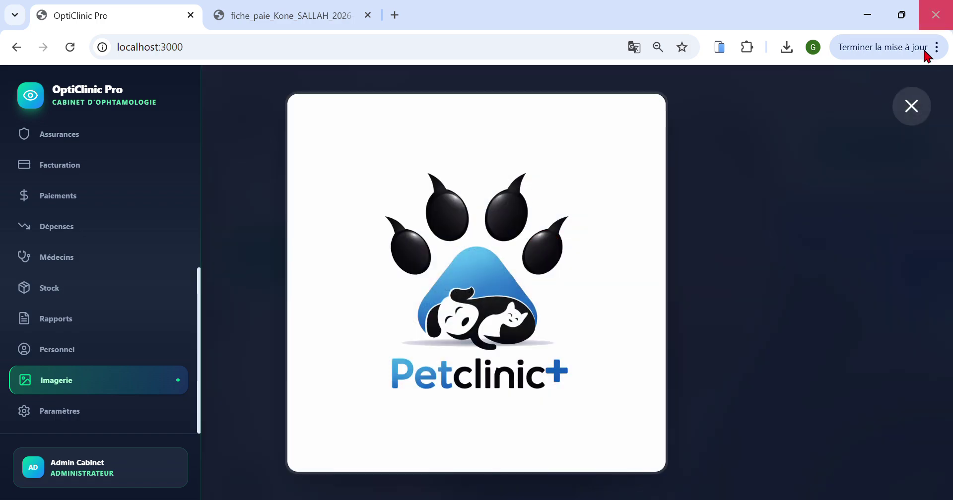
pyautogui.click(911, 107)
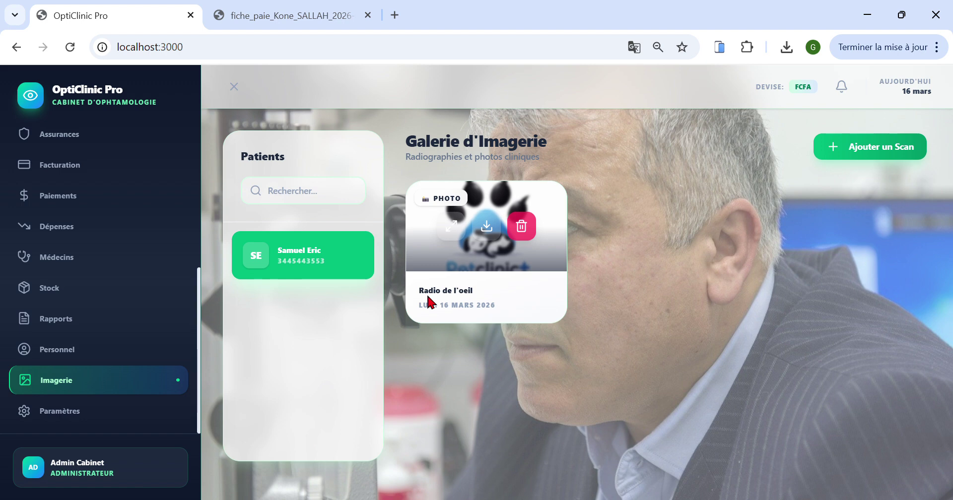
# Step: Examine the clinic identity and system preferences in Paramètres
pyautogui.click(76, 414)
pyautogui.scroll(-3, 548, 260)
pyautogui.scroll(3, 547, 257)
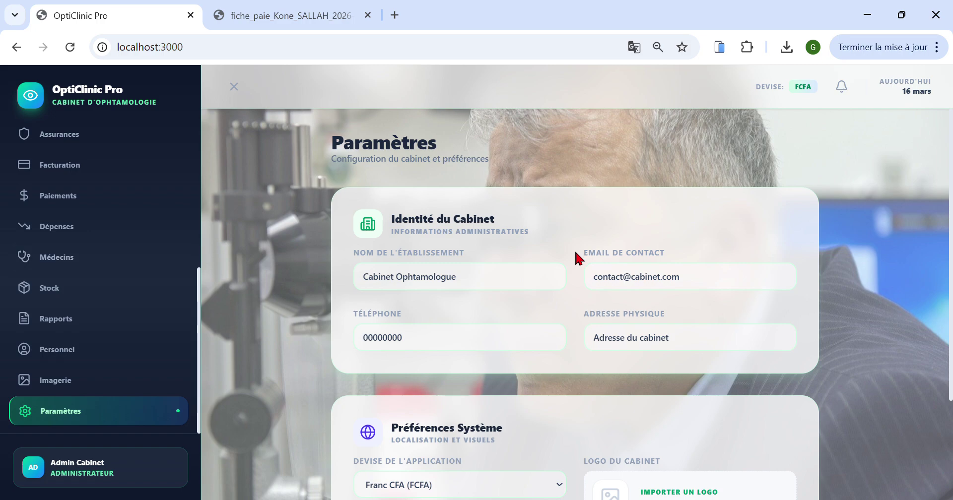
# Step: Record a new expense in Dépenses described as Salaires, with an amount of 50000 and the salary category
pyautogui.click(42, 261)
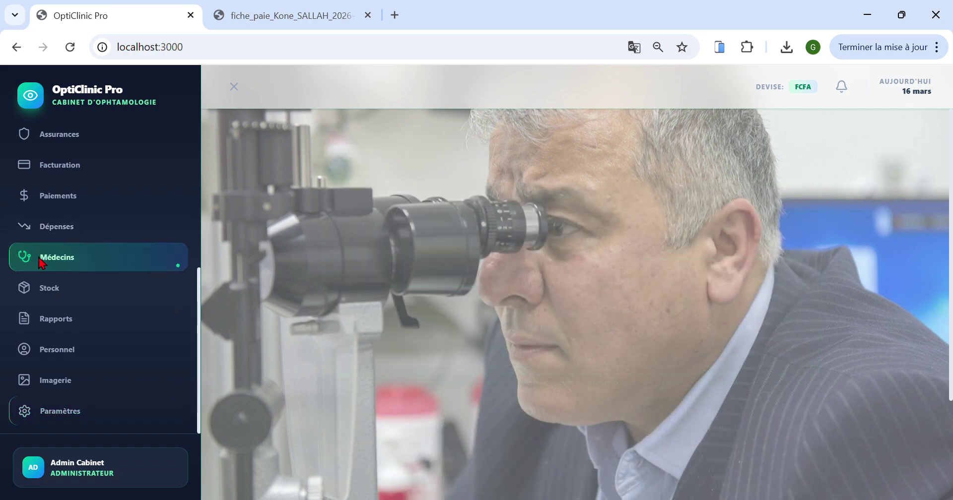
pyautogui.click(80, 233)
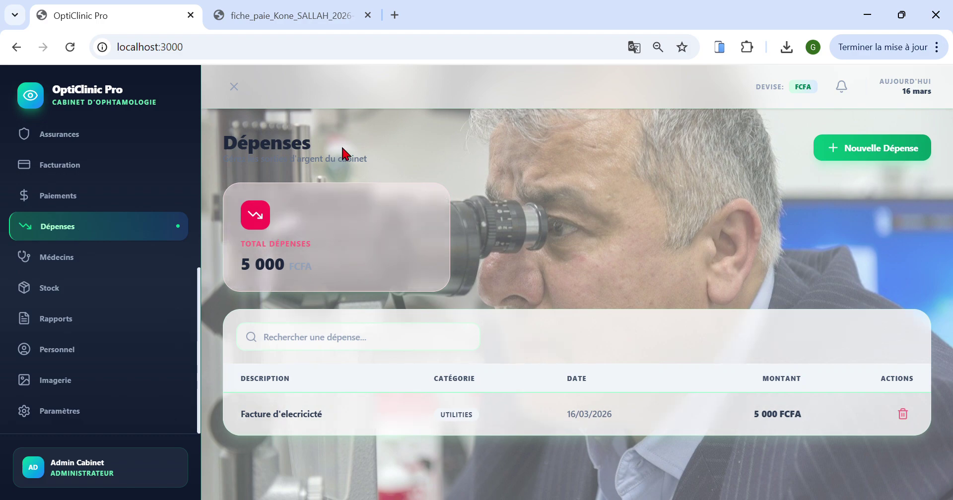
pyautogui.click(829, 148)
pyautogui.click(376, 247)
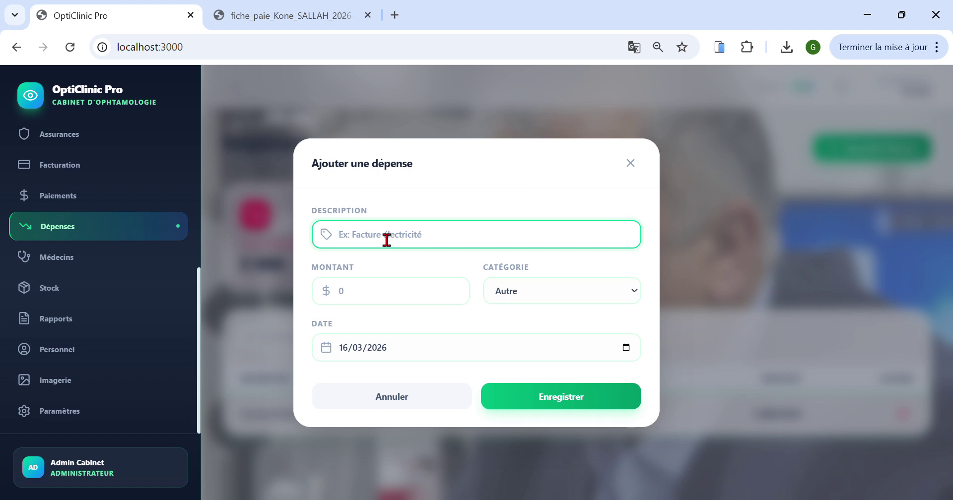
pyautogui.write('Sala')
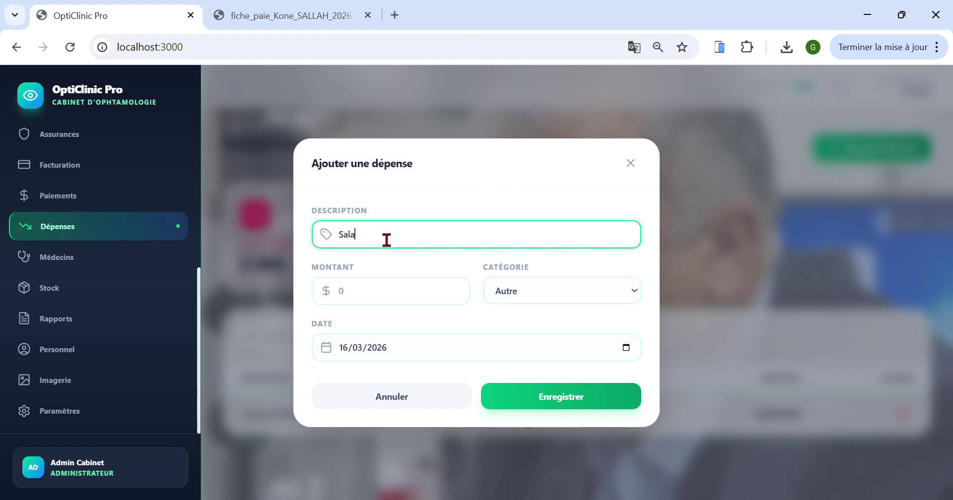
pyautogui.click(404, 299)
pyautogui.write('50000')
pyautogui.click(499, 294)
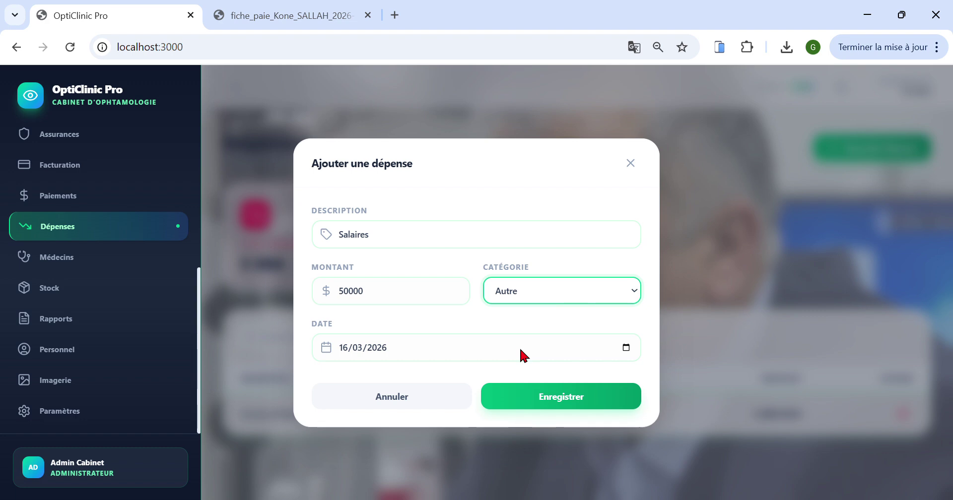
pyautogui.press('s')
pyautogui.click(602, 409)
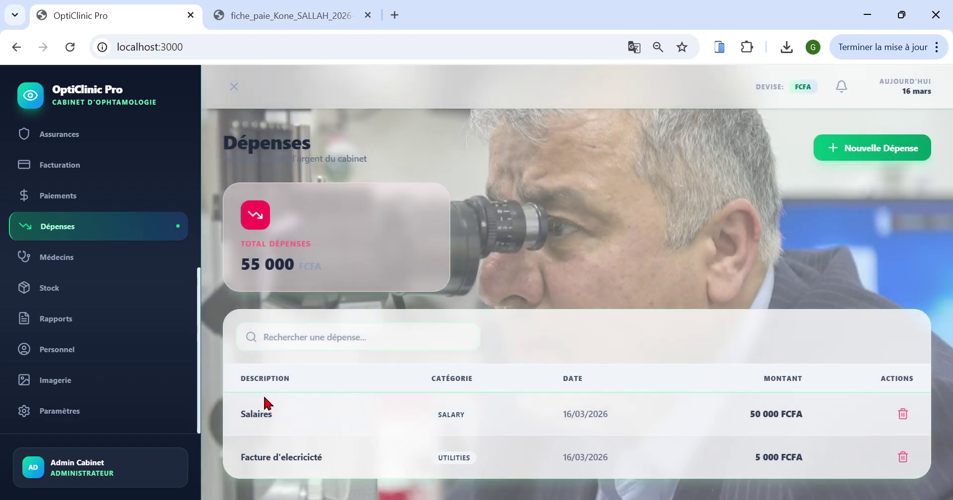
# Step: Review the Salaires expense row and total, and compare the revenue, net profit and expense figures in Rapports
pyautogui.moveTo(264, 399); pyautogui.dragTo(808, 421)
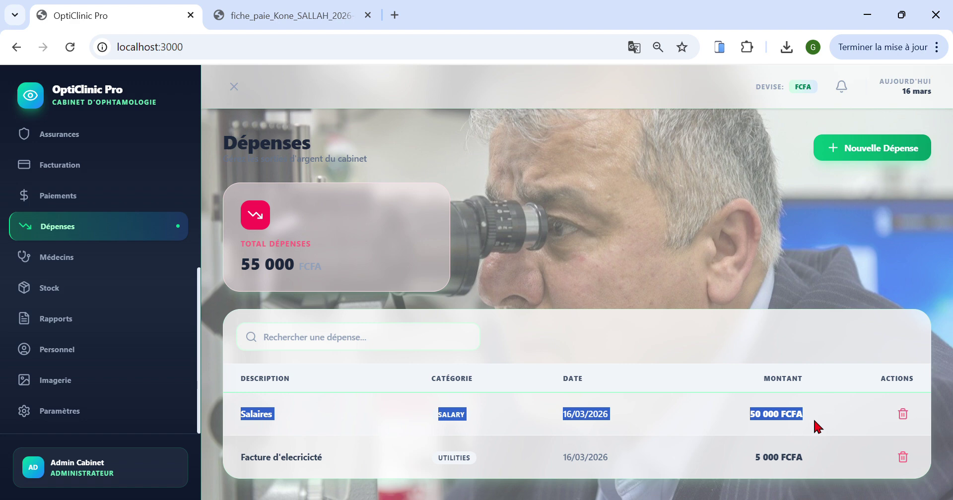
pyautogui.moveTo(238, 242); pyautogui.dragTo(44, 265)
pyautogui.click(99, 320)
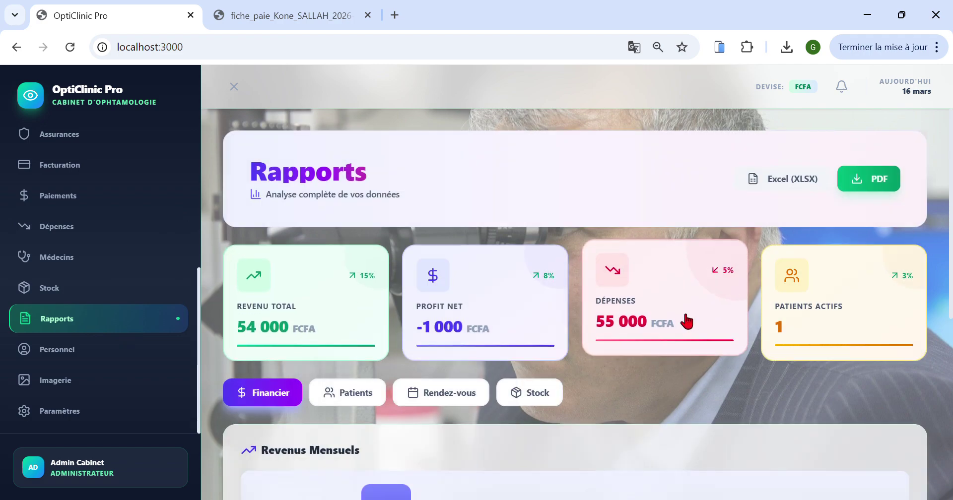
pyautogui.moveTo(346, 328); pyautogui.dragTo(270, 338)
pyautogui.click(271, 338)
pyautogui.moveTo(780, 323); pyautogui.dragTo(707, 335)
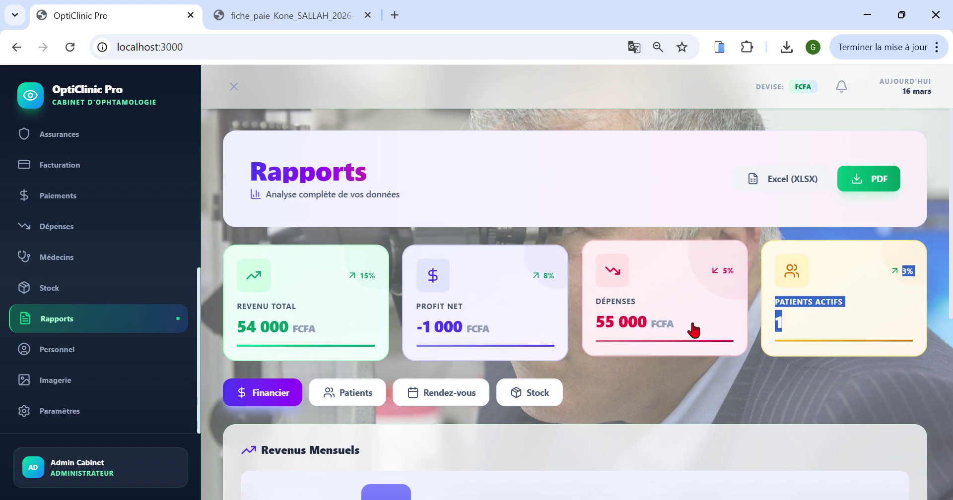
pyautogui.moveTo(492, 328); pyautogui.dragTo(432, 328)
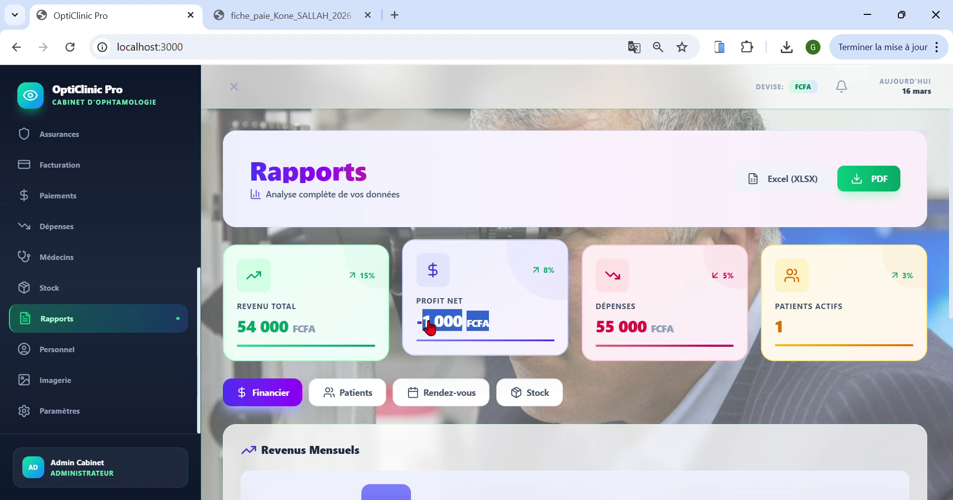
pyautogui.moveTo(677, 326); pyautogui.dragTo(630, 334)
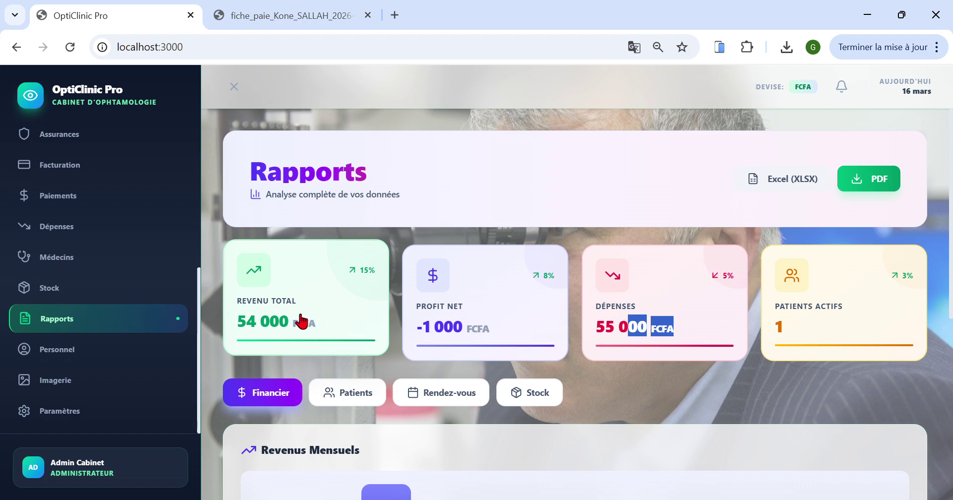
# Step: Examine the monthly revenue chart and the financial details in Rapports, and switch to the Patients report
pyautogui.scroll(-4, 317, 298)
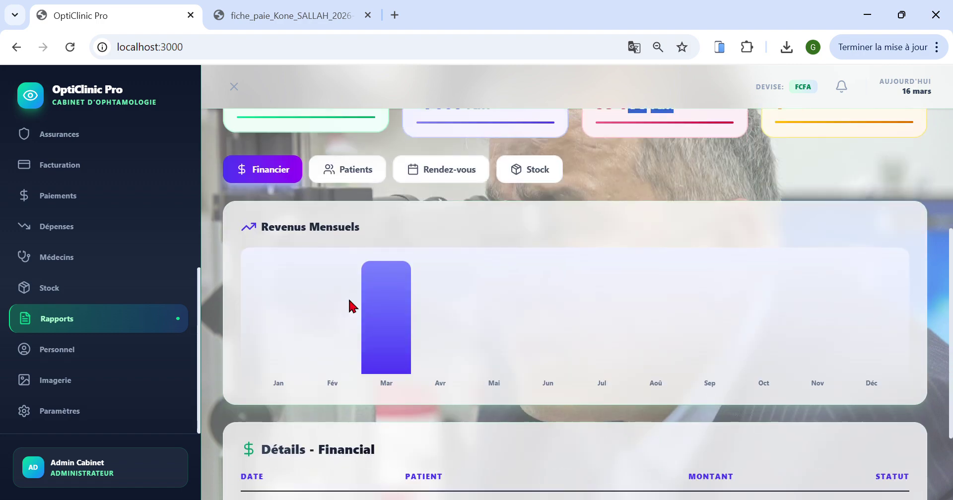
pyautogui.scroll(-2, 379, 266)
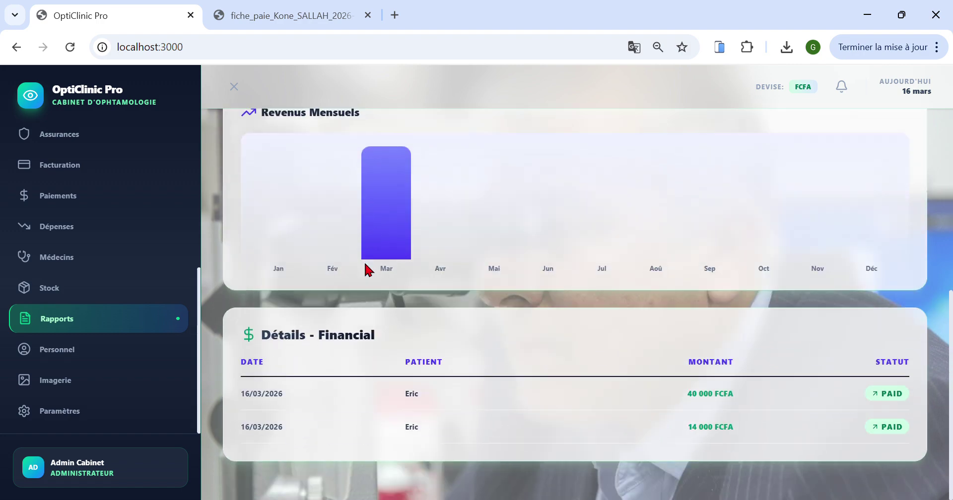
pyautogui.scroll(4, 367, 270)
pyautogui.scroll(2, 362, 221)
pyautogui.scroll(-6, 366, 244)
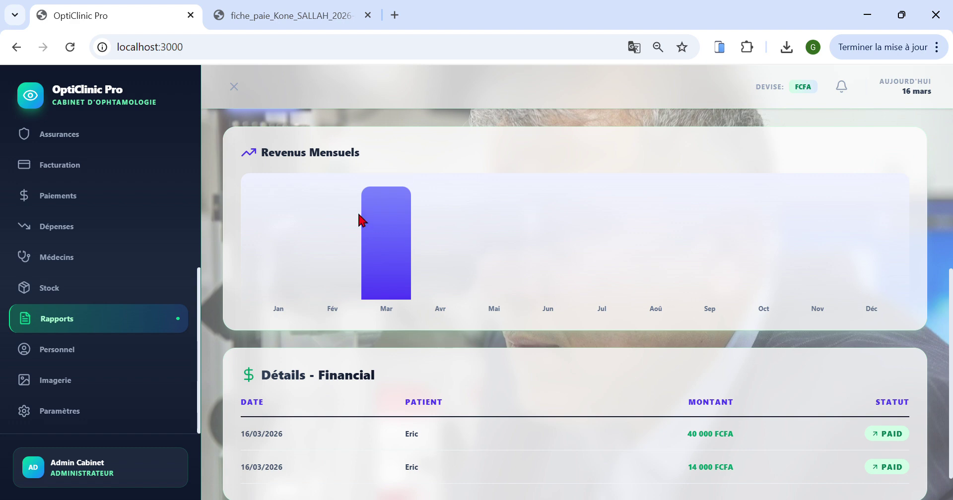
pyautogui.scroll(4, 363, 220)
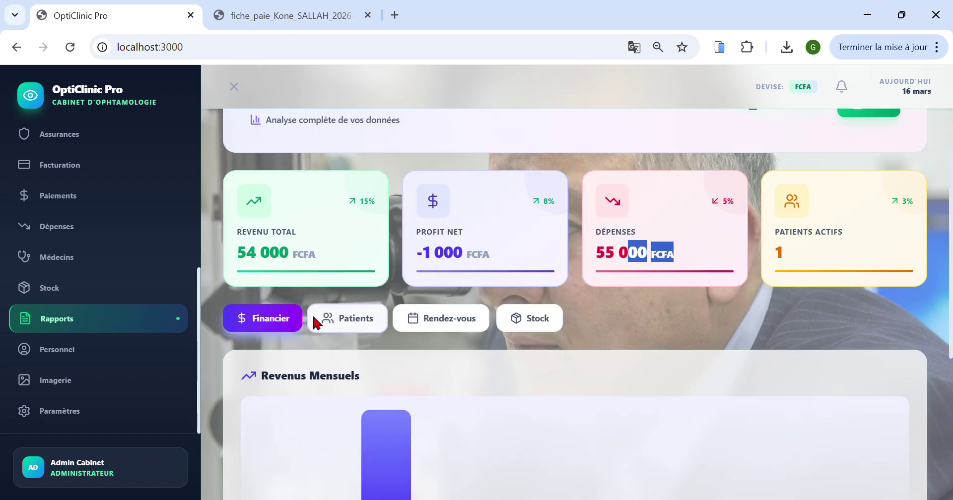
pyautogui.scroll(-5, 353, 309)
pyautogui.scroll(3, 355, 309)
pyautogui.click(364, 211)
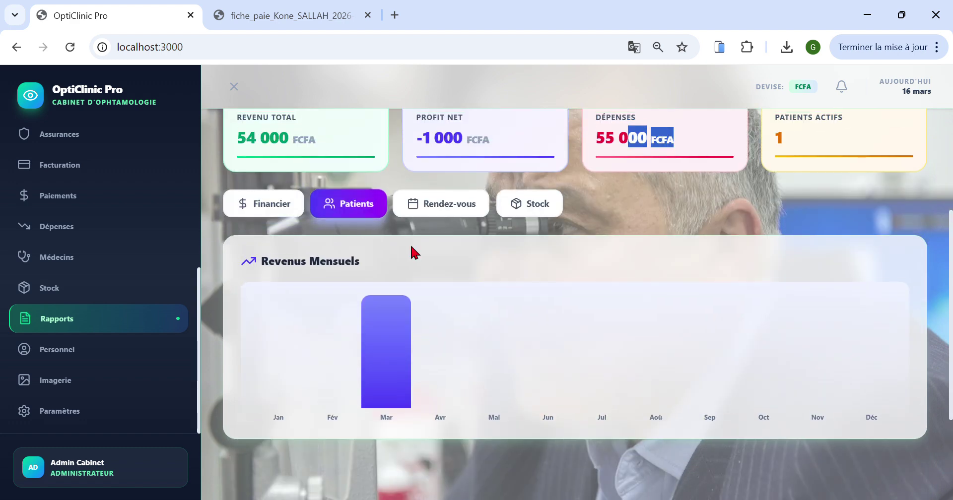
# Step: Examine the Patients report, switch to the Rendez-vous report and look through its chart and details
pyautogui.scroll(-4, 381, 347)
pyautogui.scroll(5, 405, 255)
pyautogui.click(440, 316)
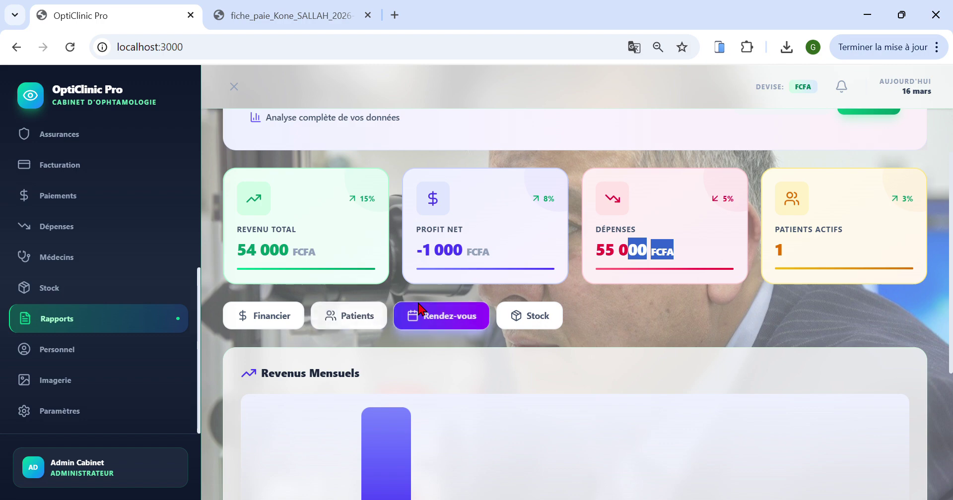
pyautogui.scroll(-5, 442, 305)
pyautogui.scroll(5, 511, 352)
# Step: Switch to the Stock report and examine each product's quantity, minimum, unit and state
pyautogui.click(539, 329)
pyautogui.scroll(-6, 541, 332)
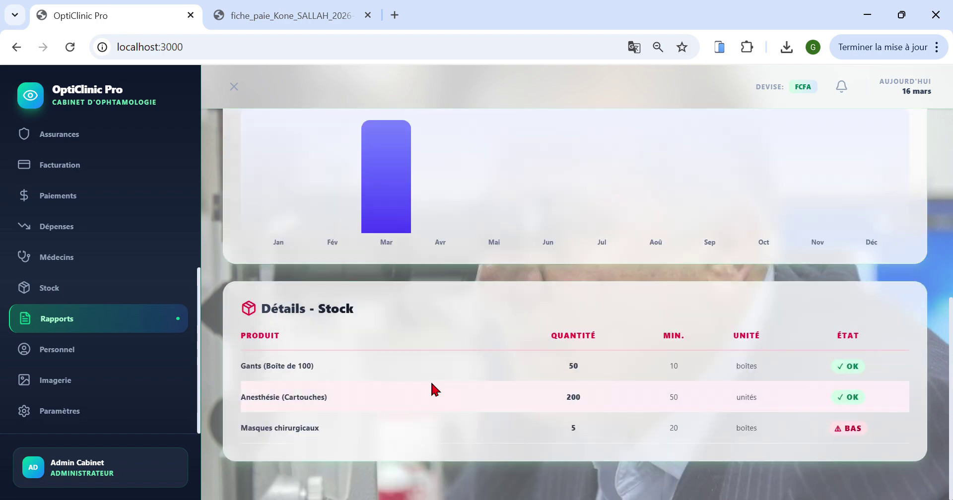
pyautogui.scroll(6, 695, 432)
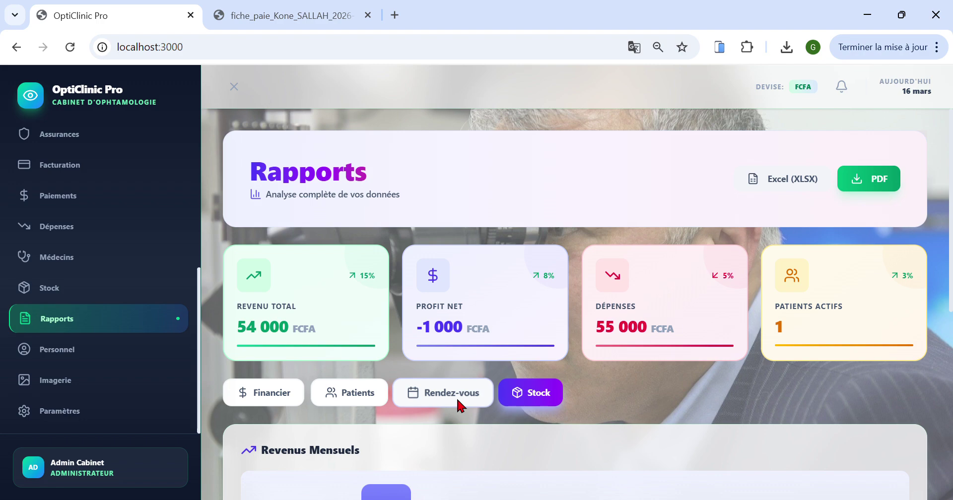
pyautogui.scroll(-7, 545, 396)
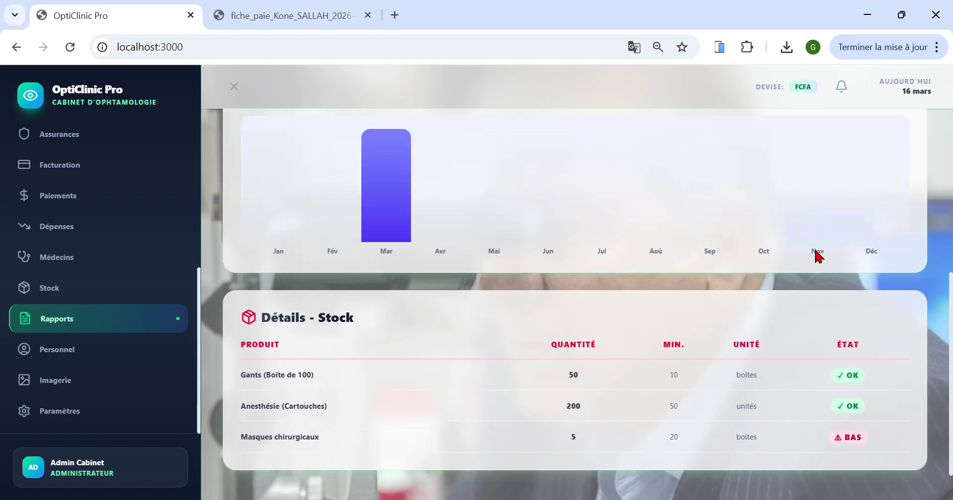
# Step: Export the Stock report as a PDF and review its title, clinic details and product table in the opened document
pyautogui.scroll(7, 790, 237)
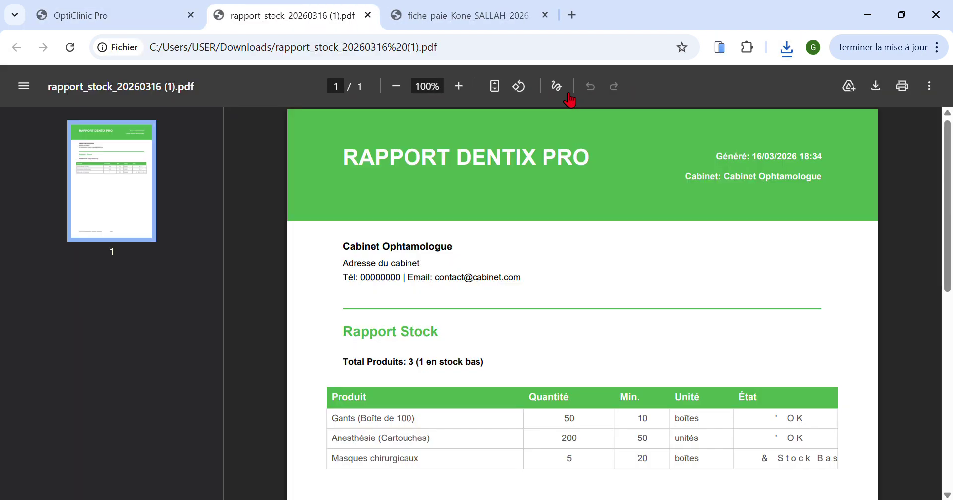
pyautogui.scroll(-1, 506, 254)
pyautogui.scroll(1, 506, 255)
pyautogui.moveTo(343, 158); pyautogui.dragTo(584, 199)
pyautogui.moveTo(344, 244); pyautogui.dragTo(534, 283)
pyautogui.scroll(-3, 497, 282)
pyautogui.moveTo(344, 183); pyautogui.dragTo(824, 311)
# Step: Close the payslip document, and review the summary figures, cash-flow chart and recent appointments on the OptiClinic Pro Dashboard
pyautogui.click(545, 16)
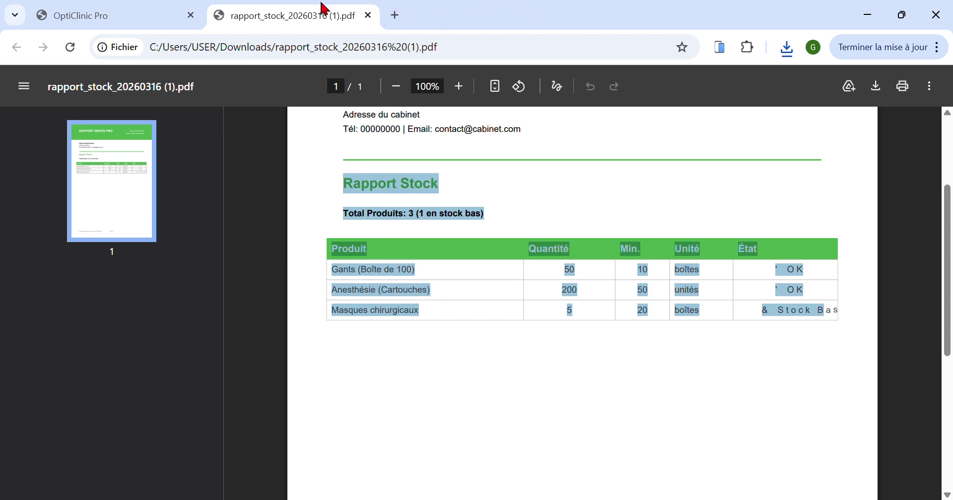
pyautogui.click(132, 14)
pyautogui.scroll(5, 99, 198)
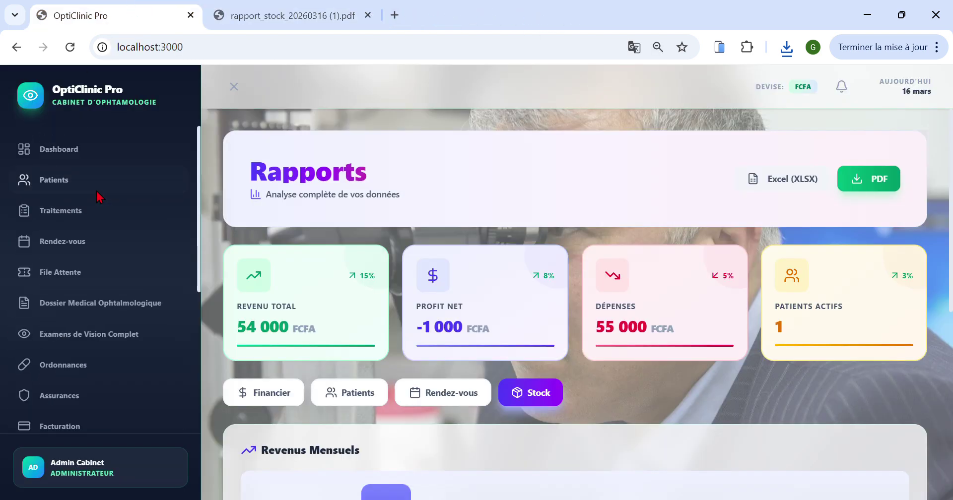
pyautogui.click(101, 160)
pyautogui.scroll(-2, 717, 231)
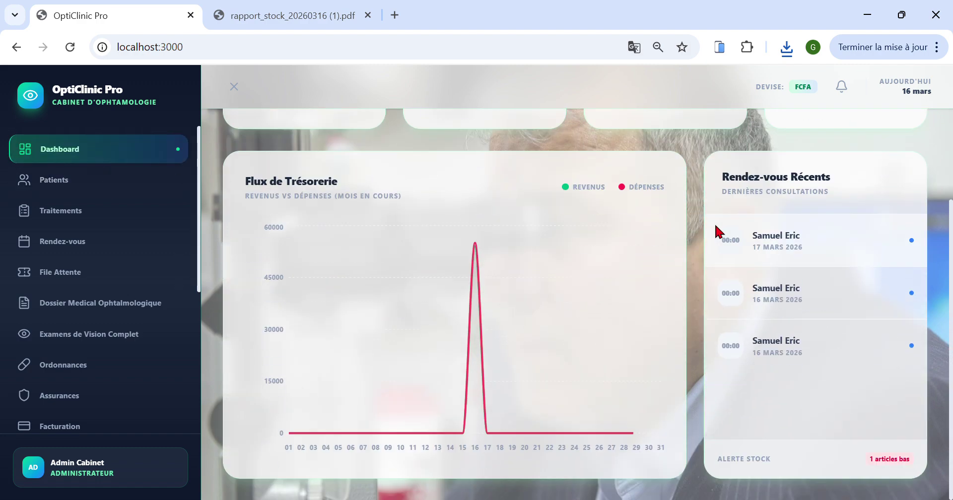
pyautogui.scroll(2, 464, 300)
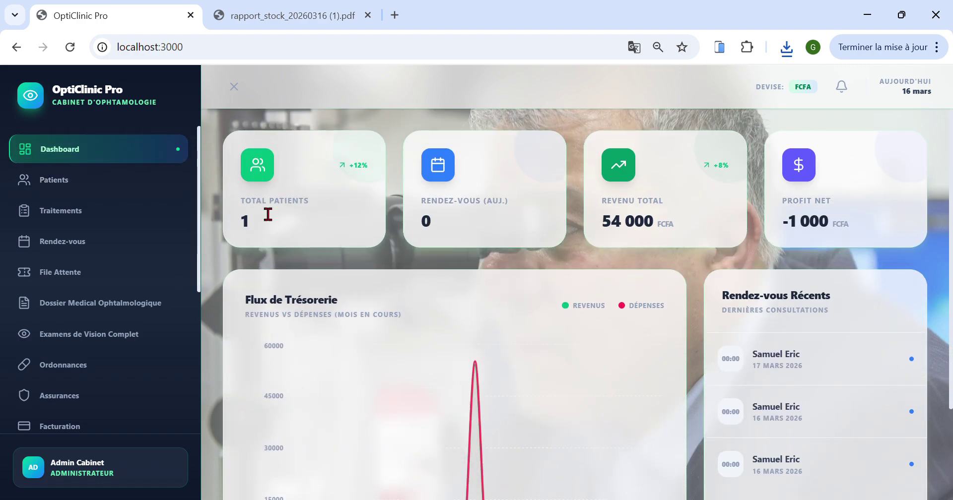